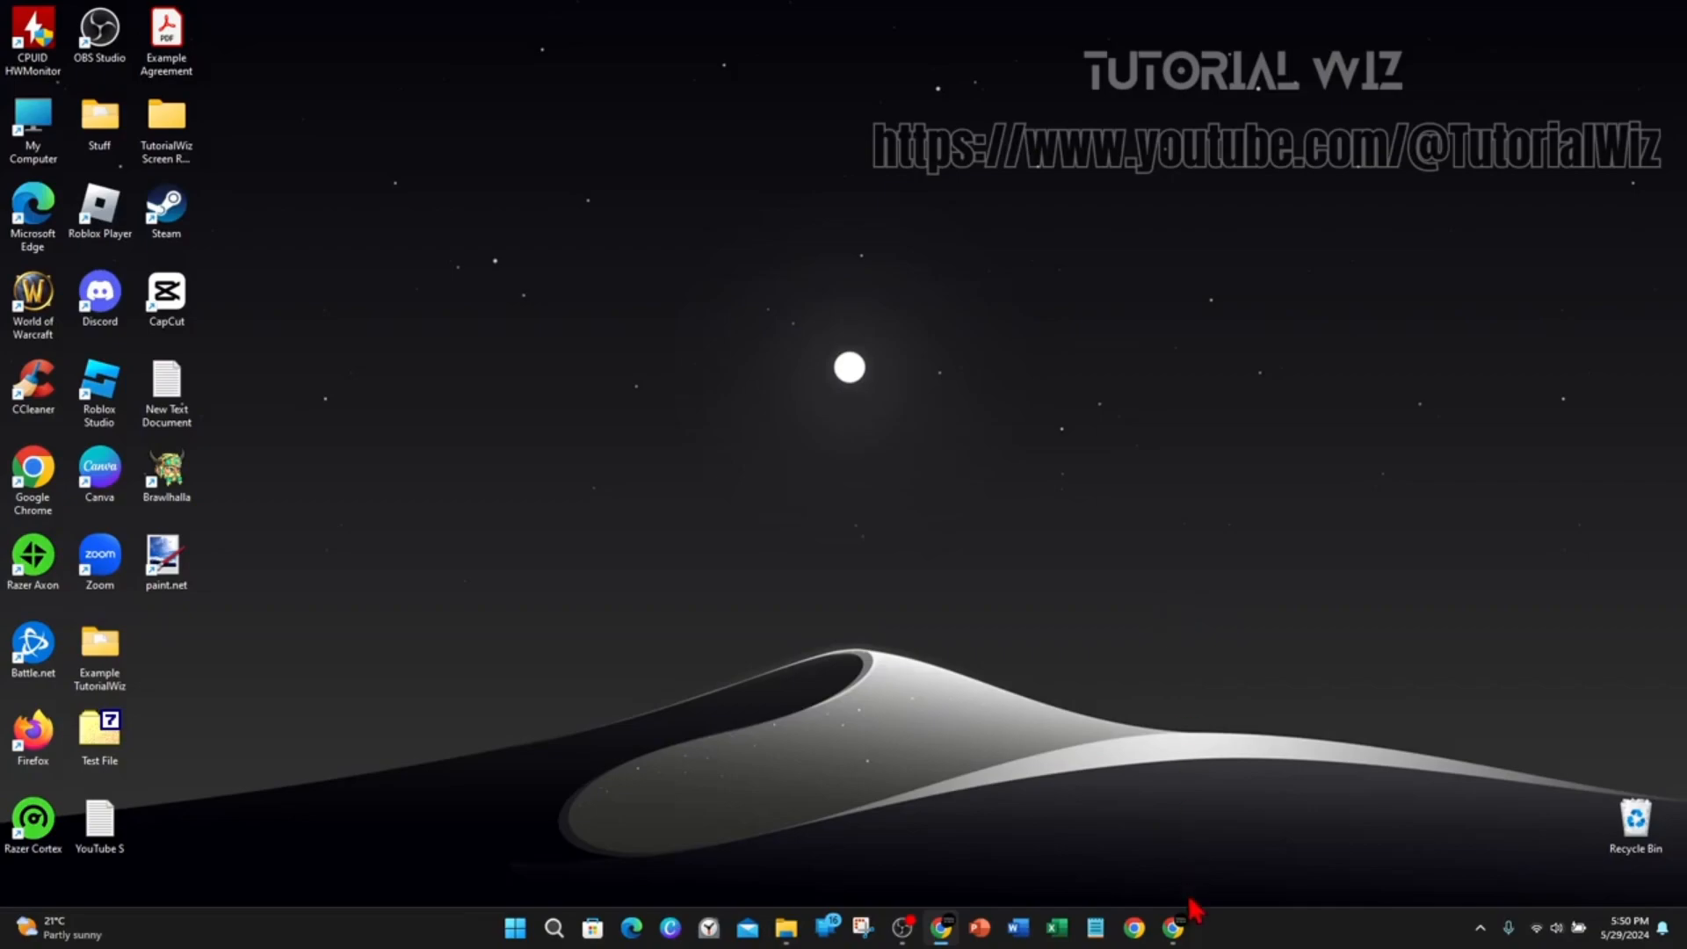
Open the browser and go from the paint.net plugins search results to the forum's Plugin Packs subforum.
click(1175, 928)
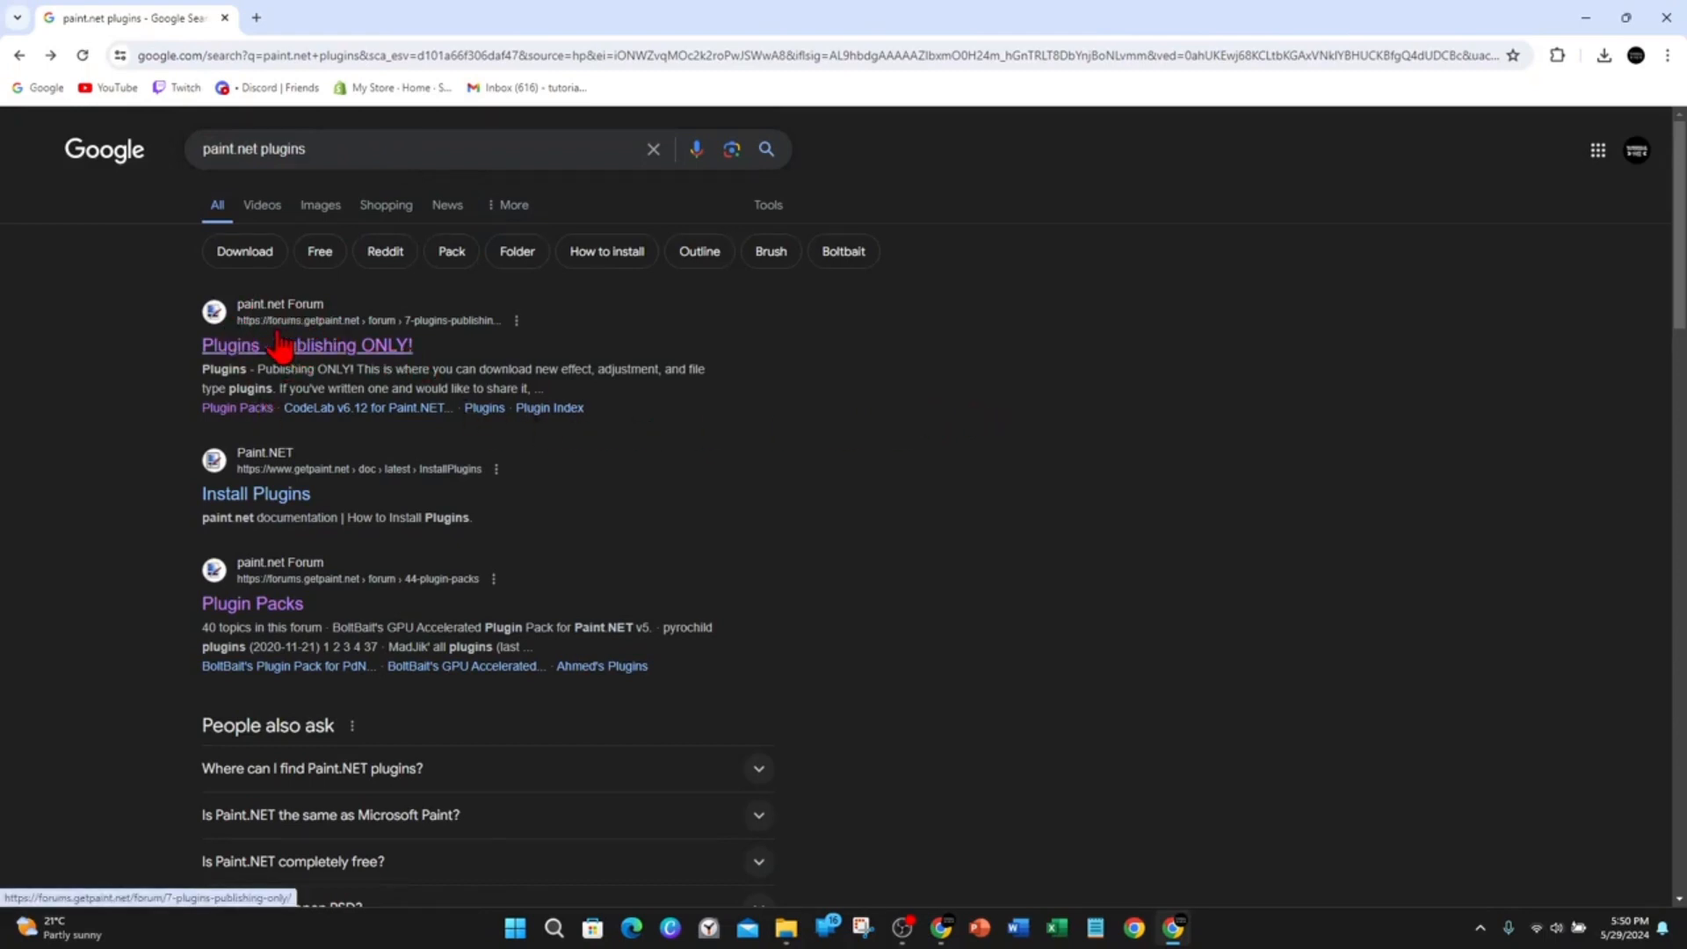
click(341, 343)
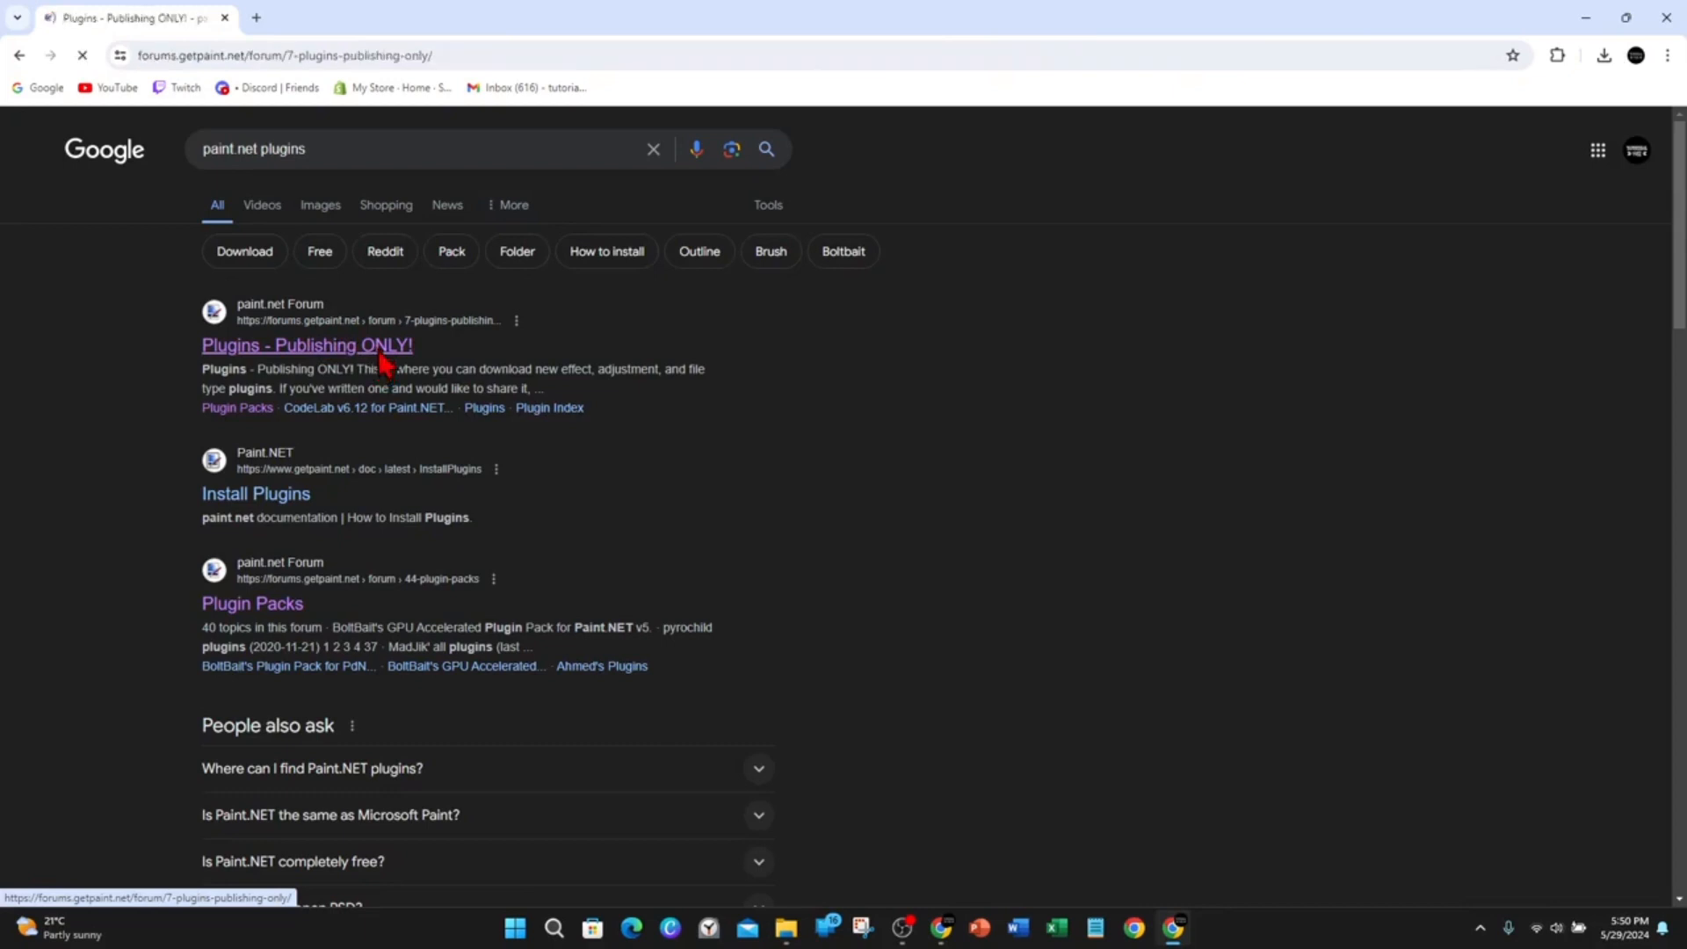
scroll(994, 498, down, 7)
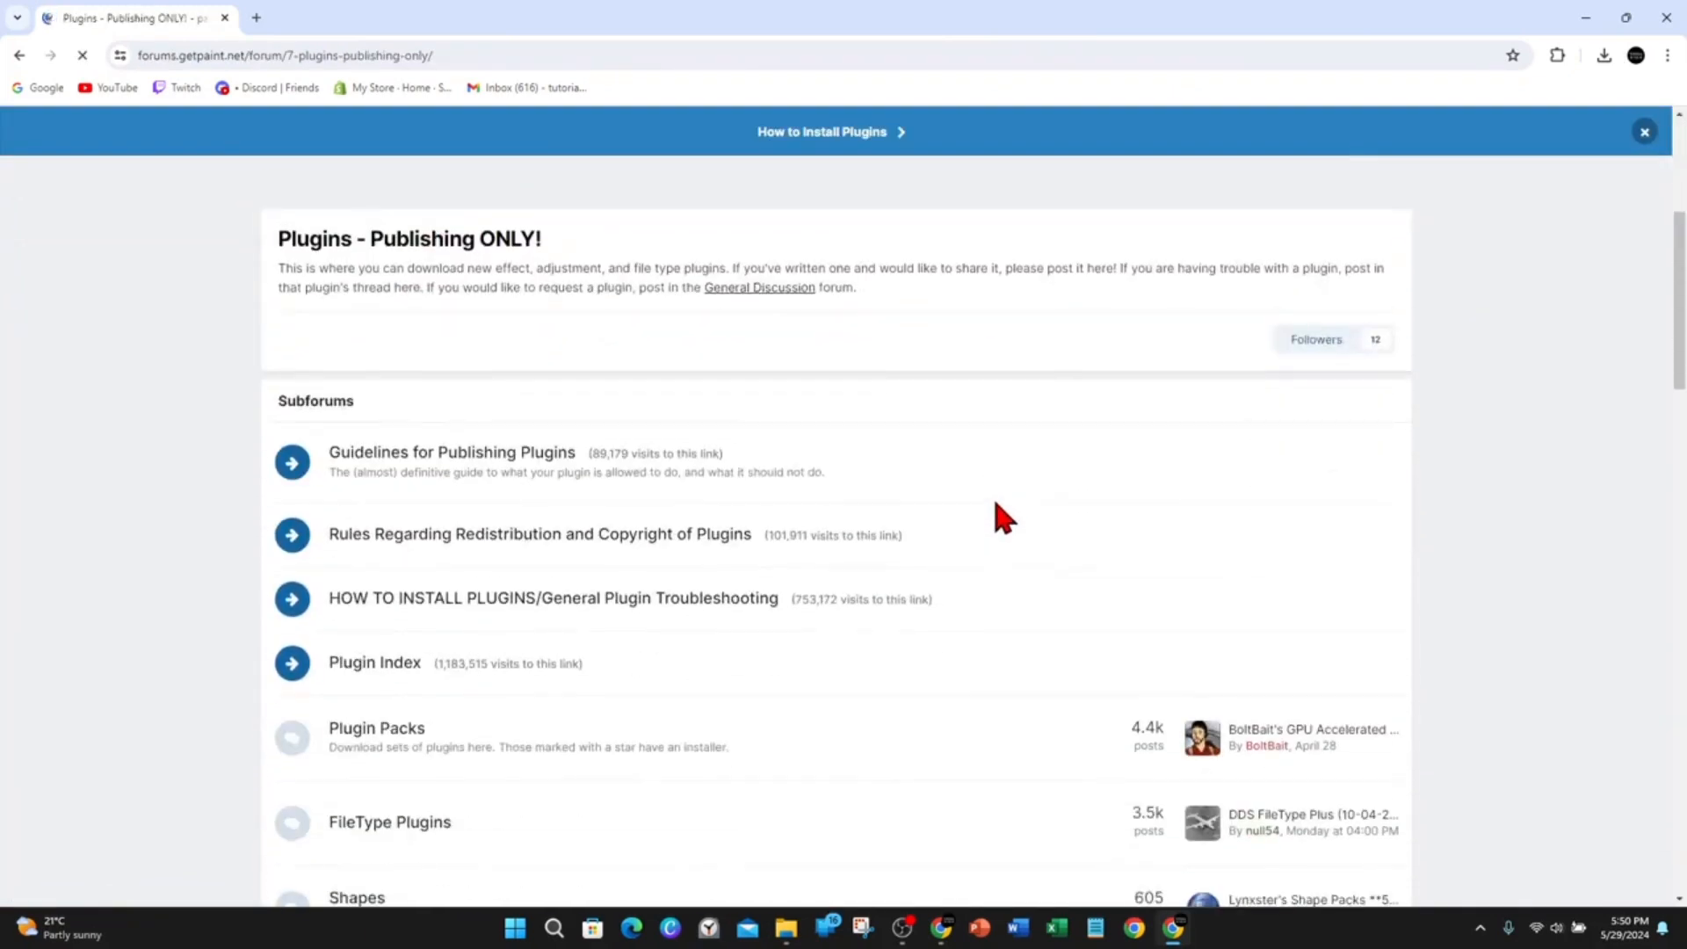
scroll(991, 509, down, 2)
scroll(932, 489, up, 2)
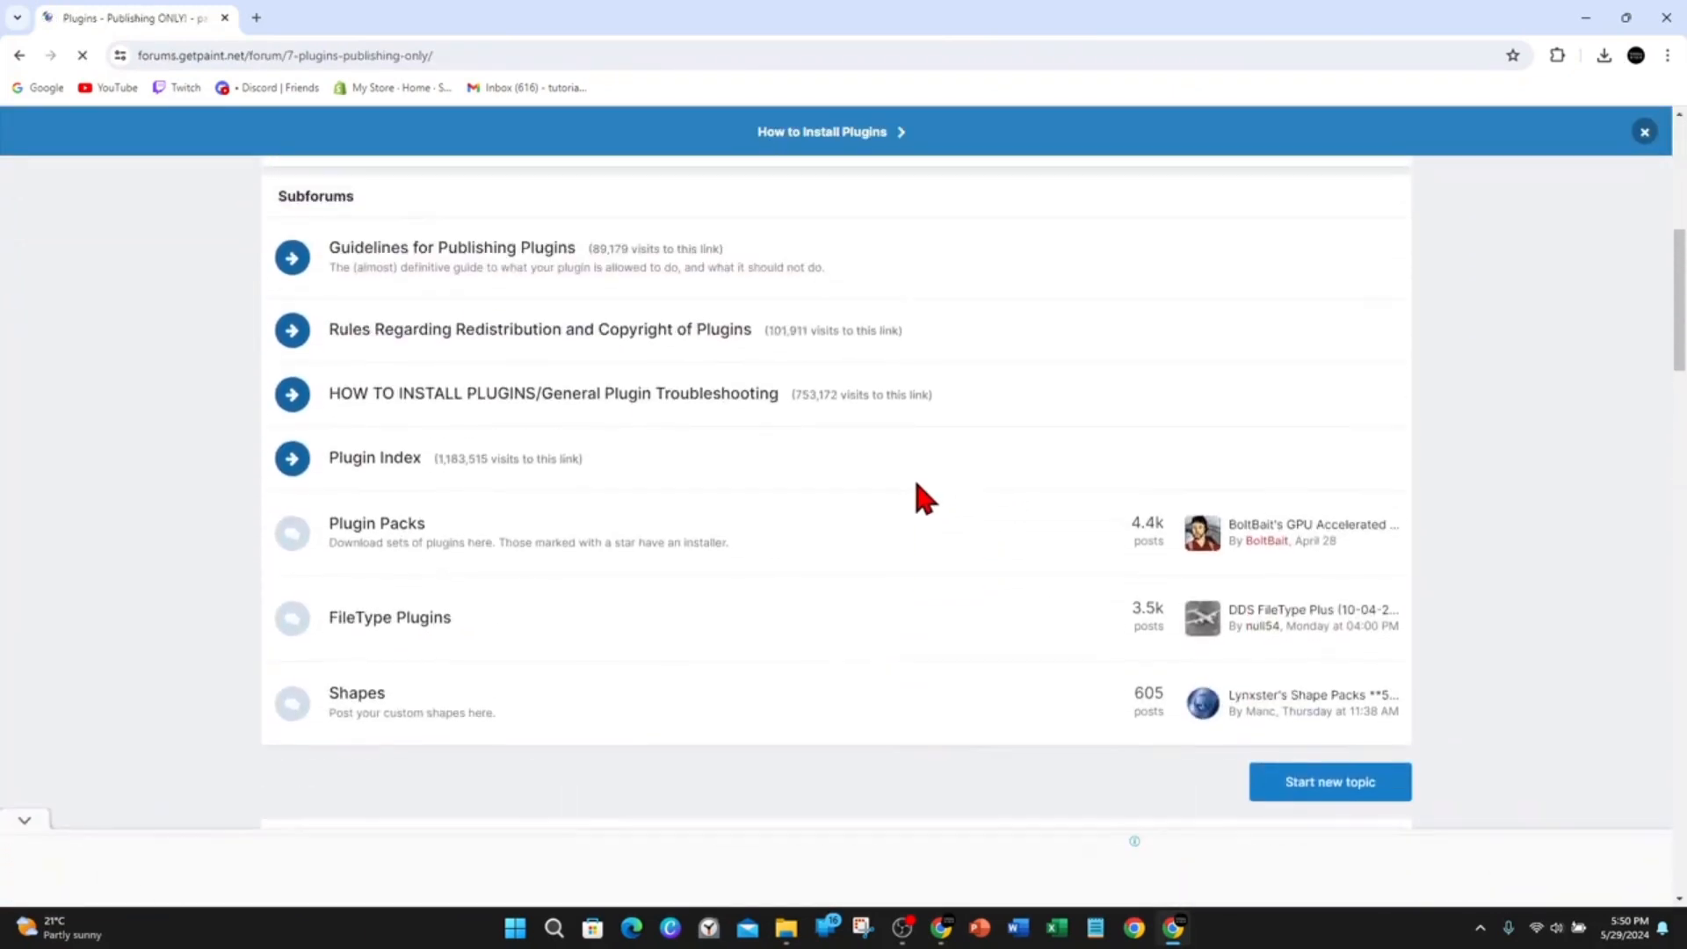
click(403, 525)
Scroll through the plugin packs list and open the dpy's Plugin Pack (2014-05-04) topic.
scroll(938, 589, down, 4)
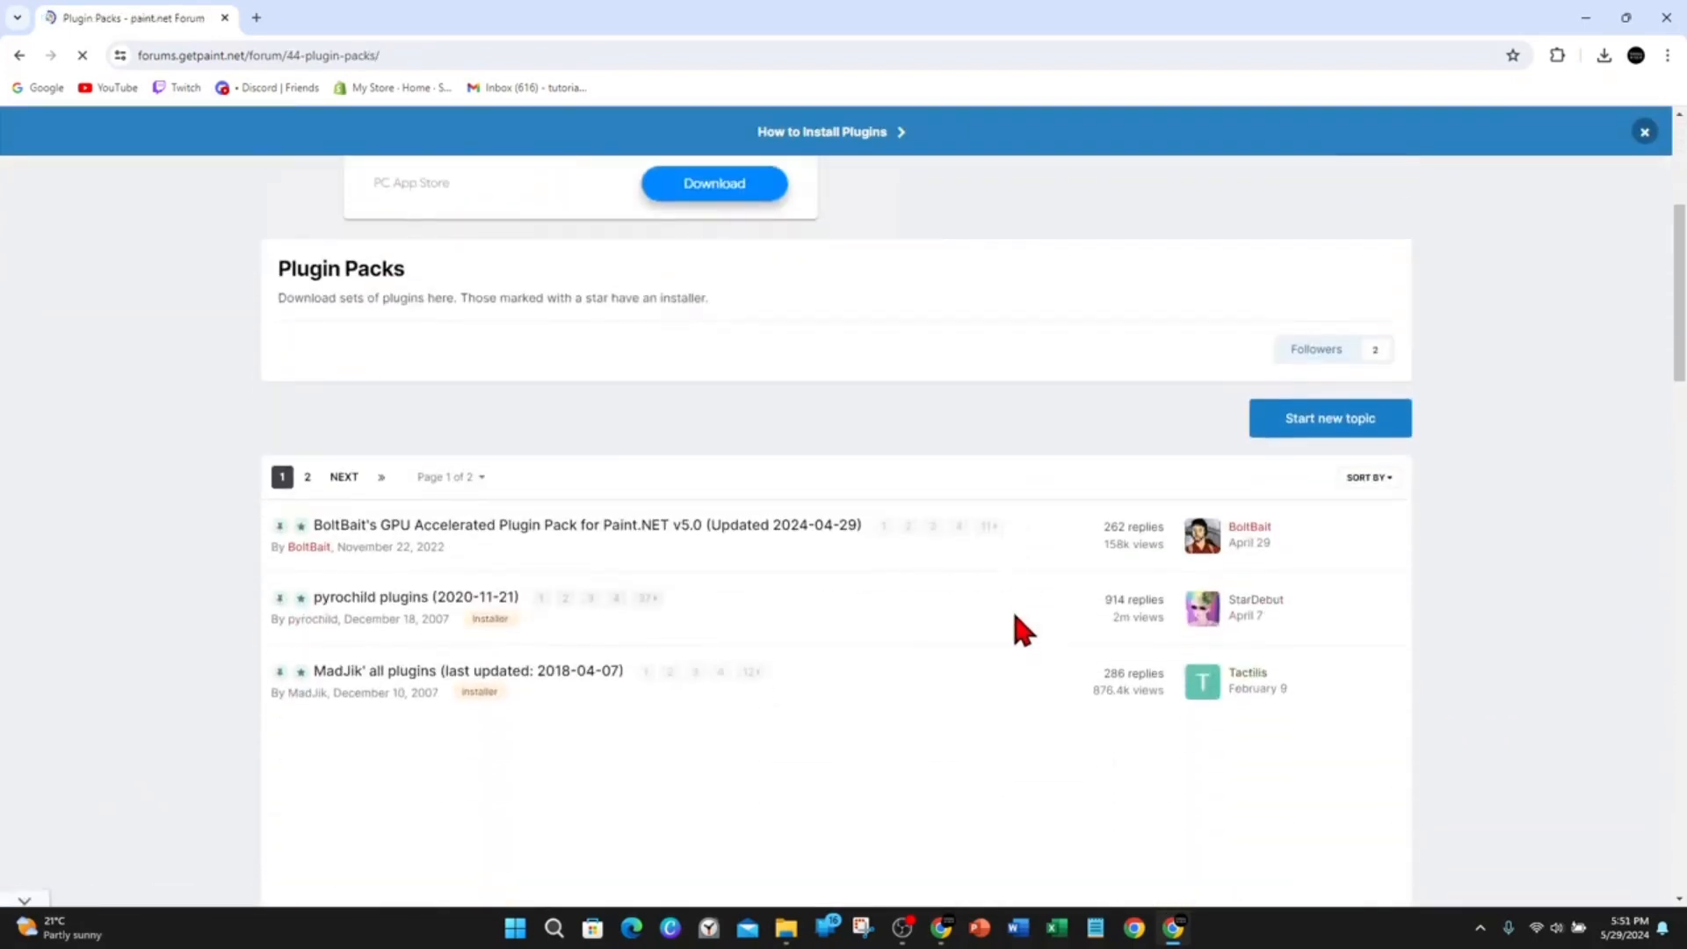
scroll(145, 518, down, 2)
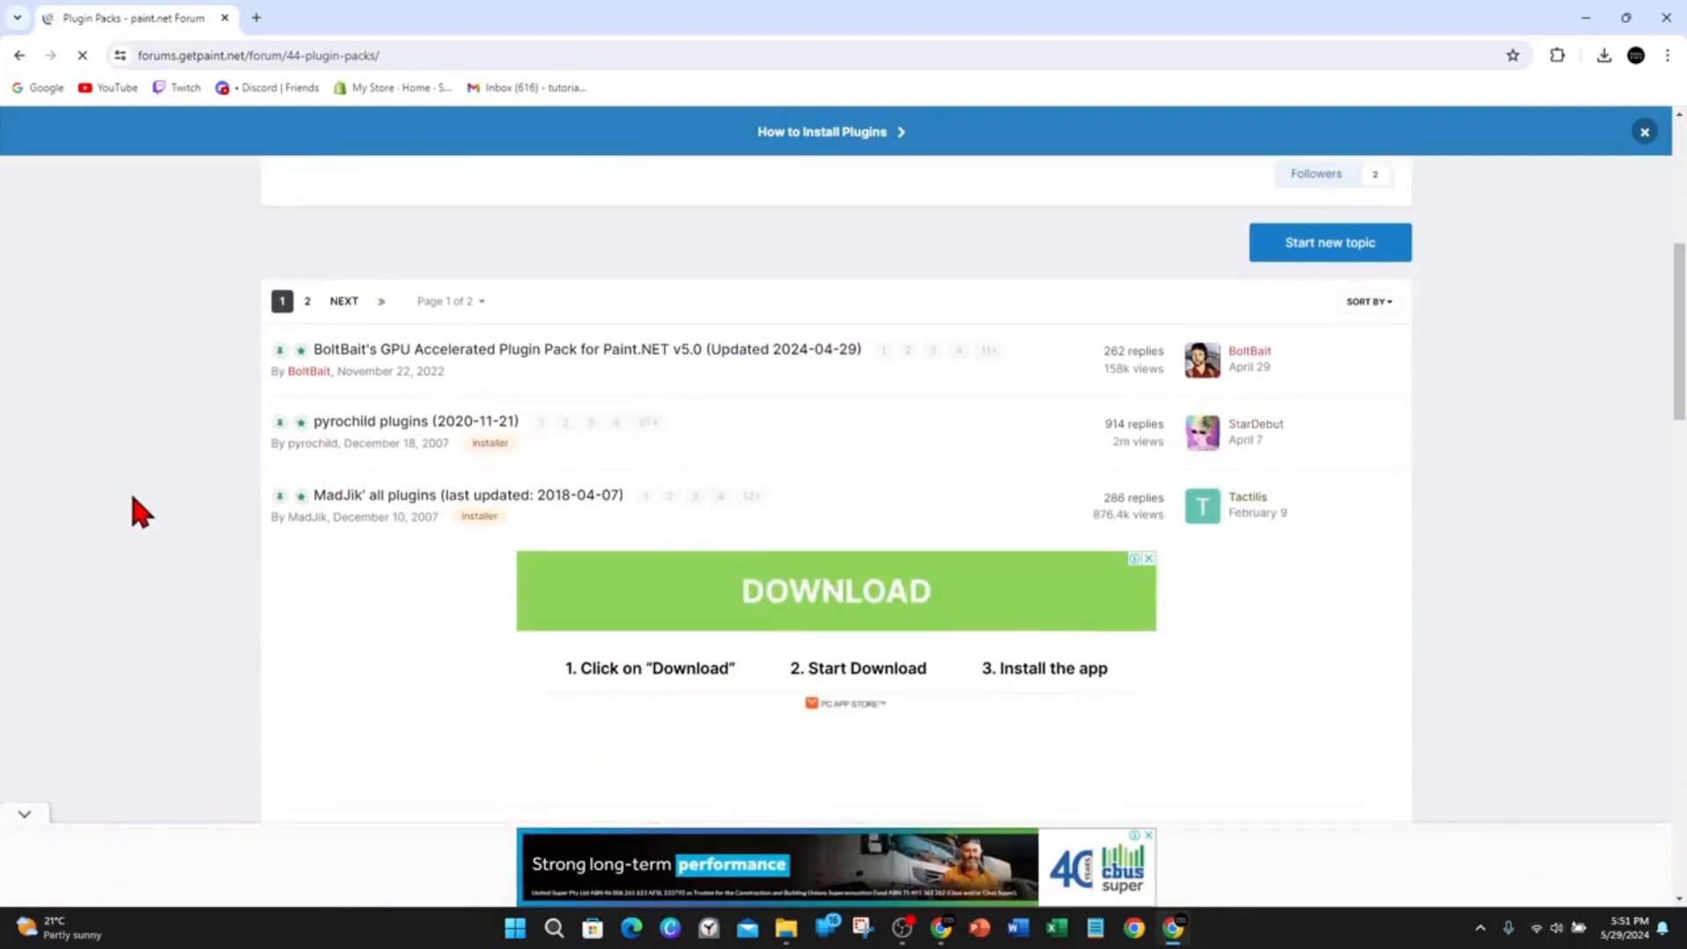
scroll(132, 505, down, 2)
scroll(150, 521, down, 2)
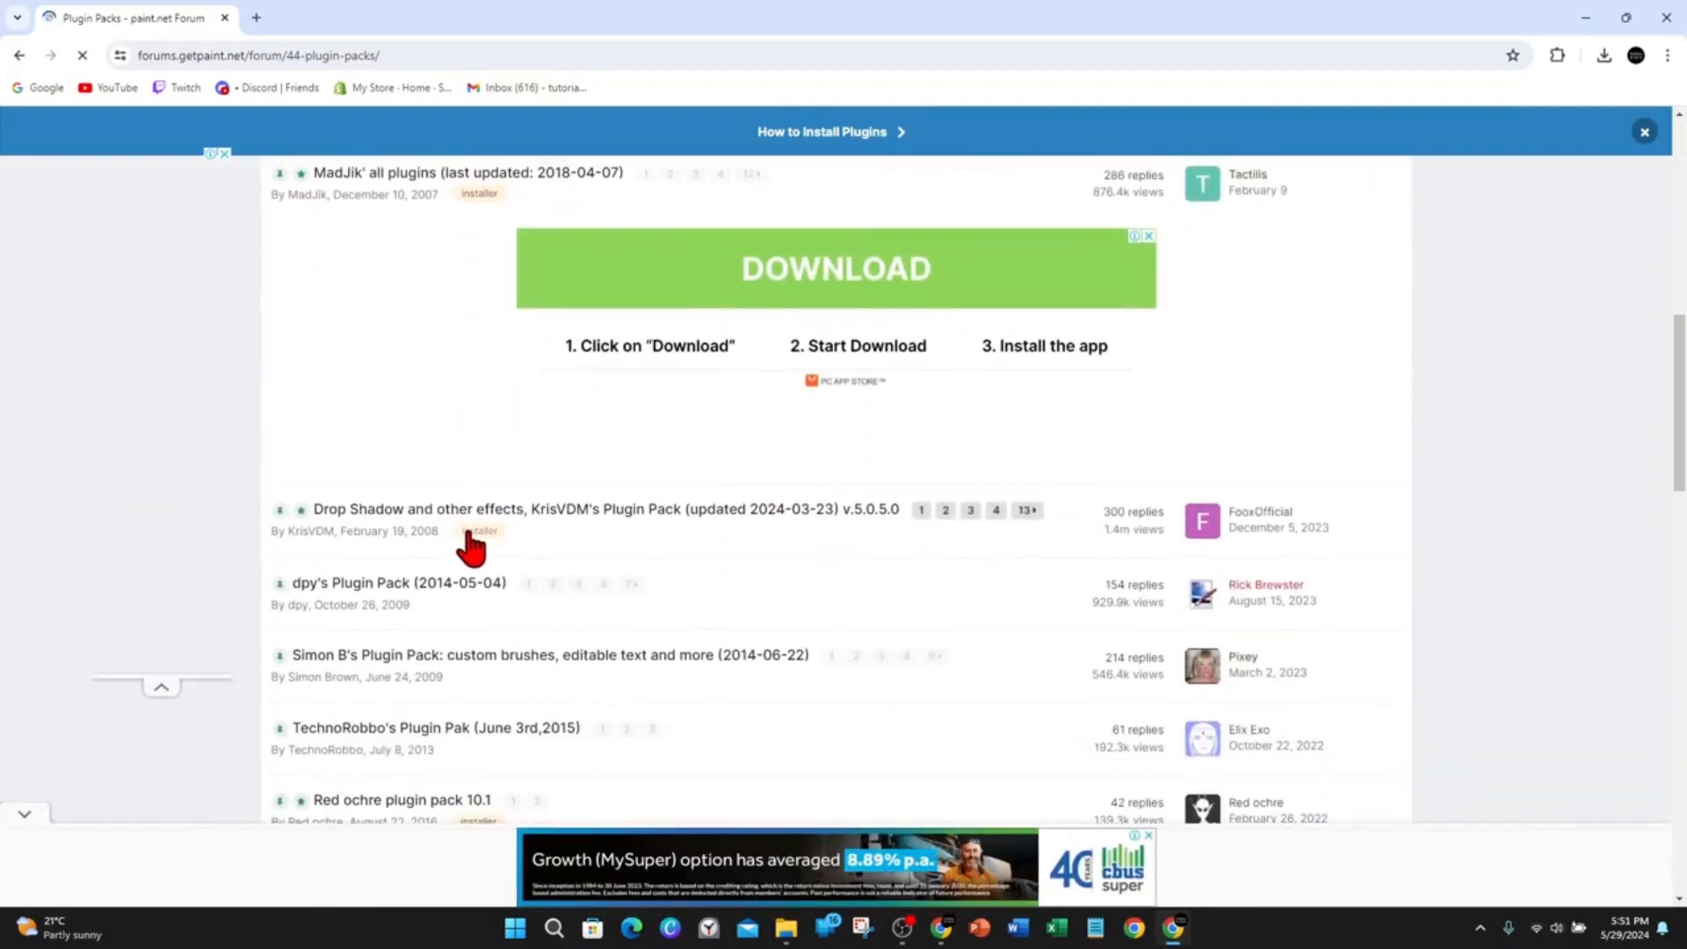
scroll(483, 549, down, 1)
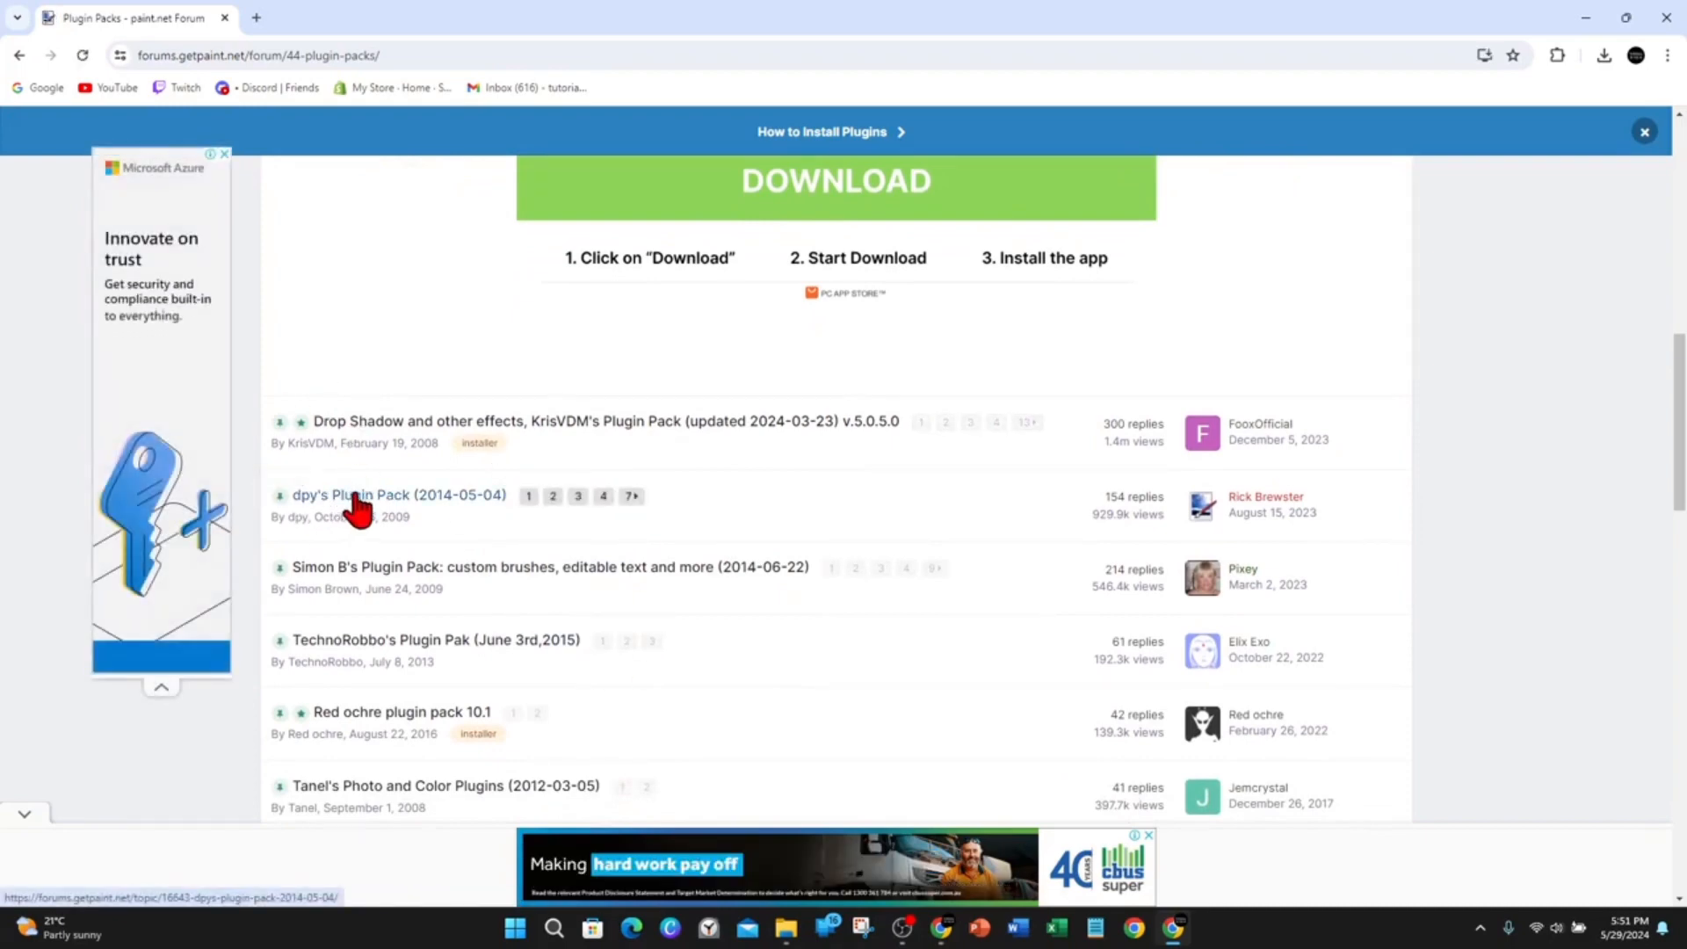
click(533, 498)
scroll(551, 498, down, 4)
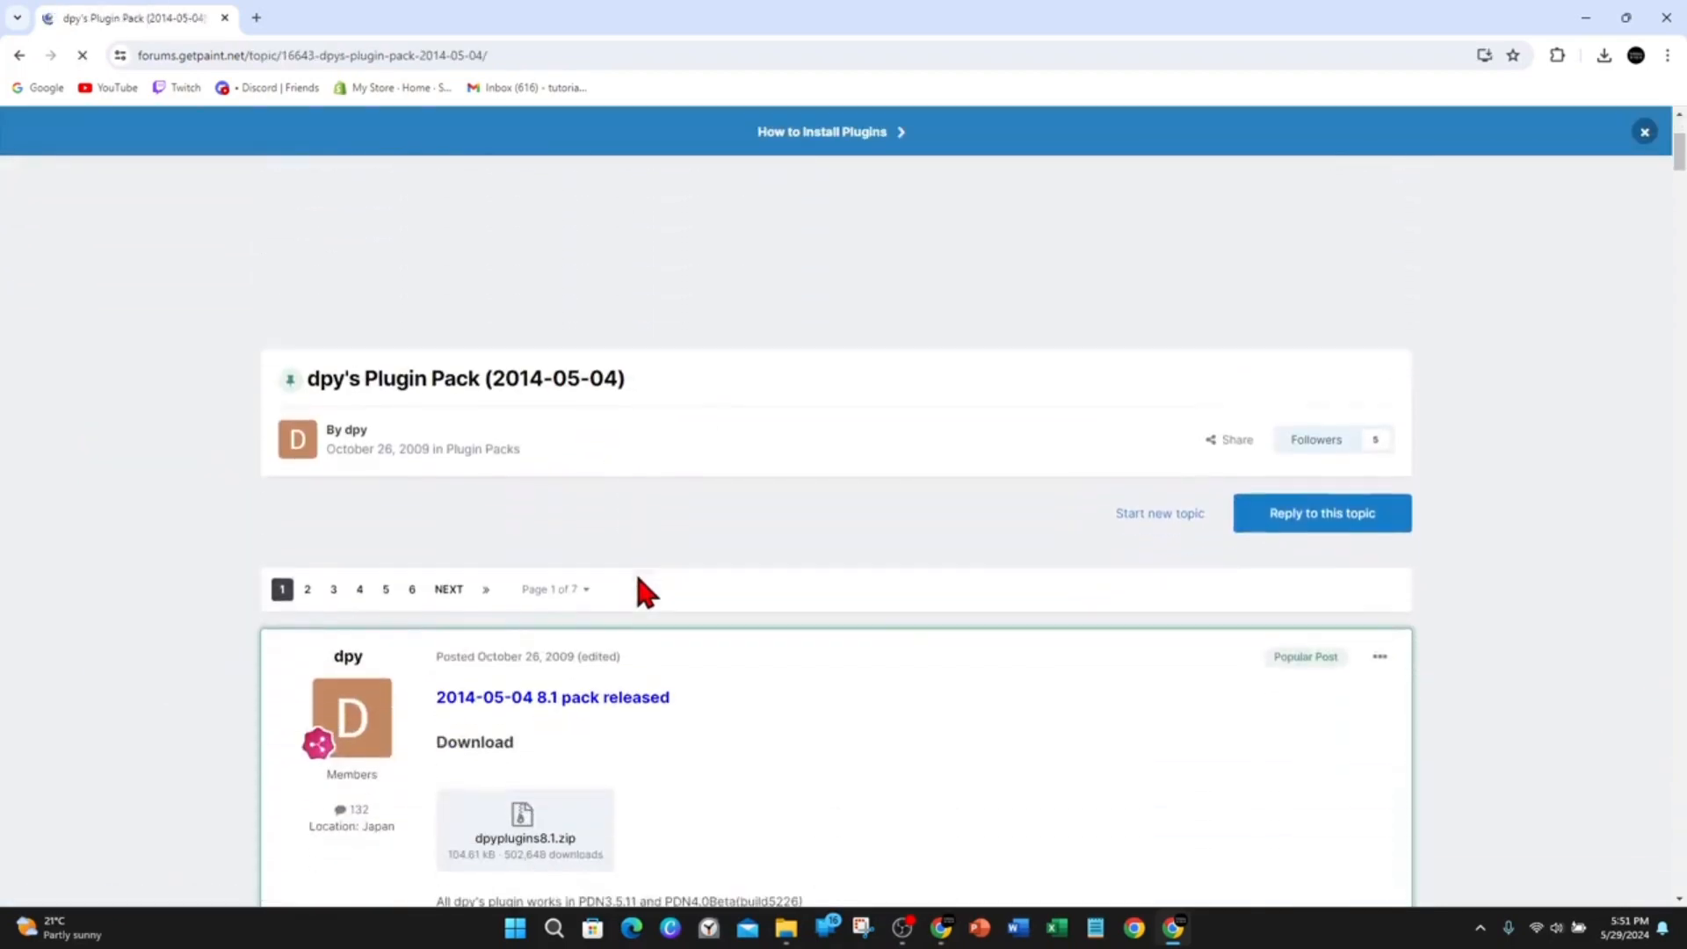
scroll(778, 615, down, 2)
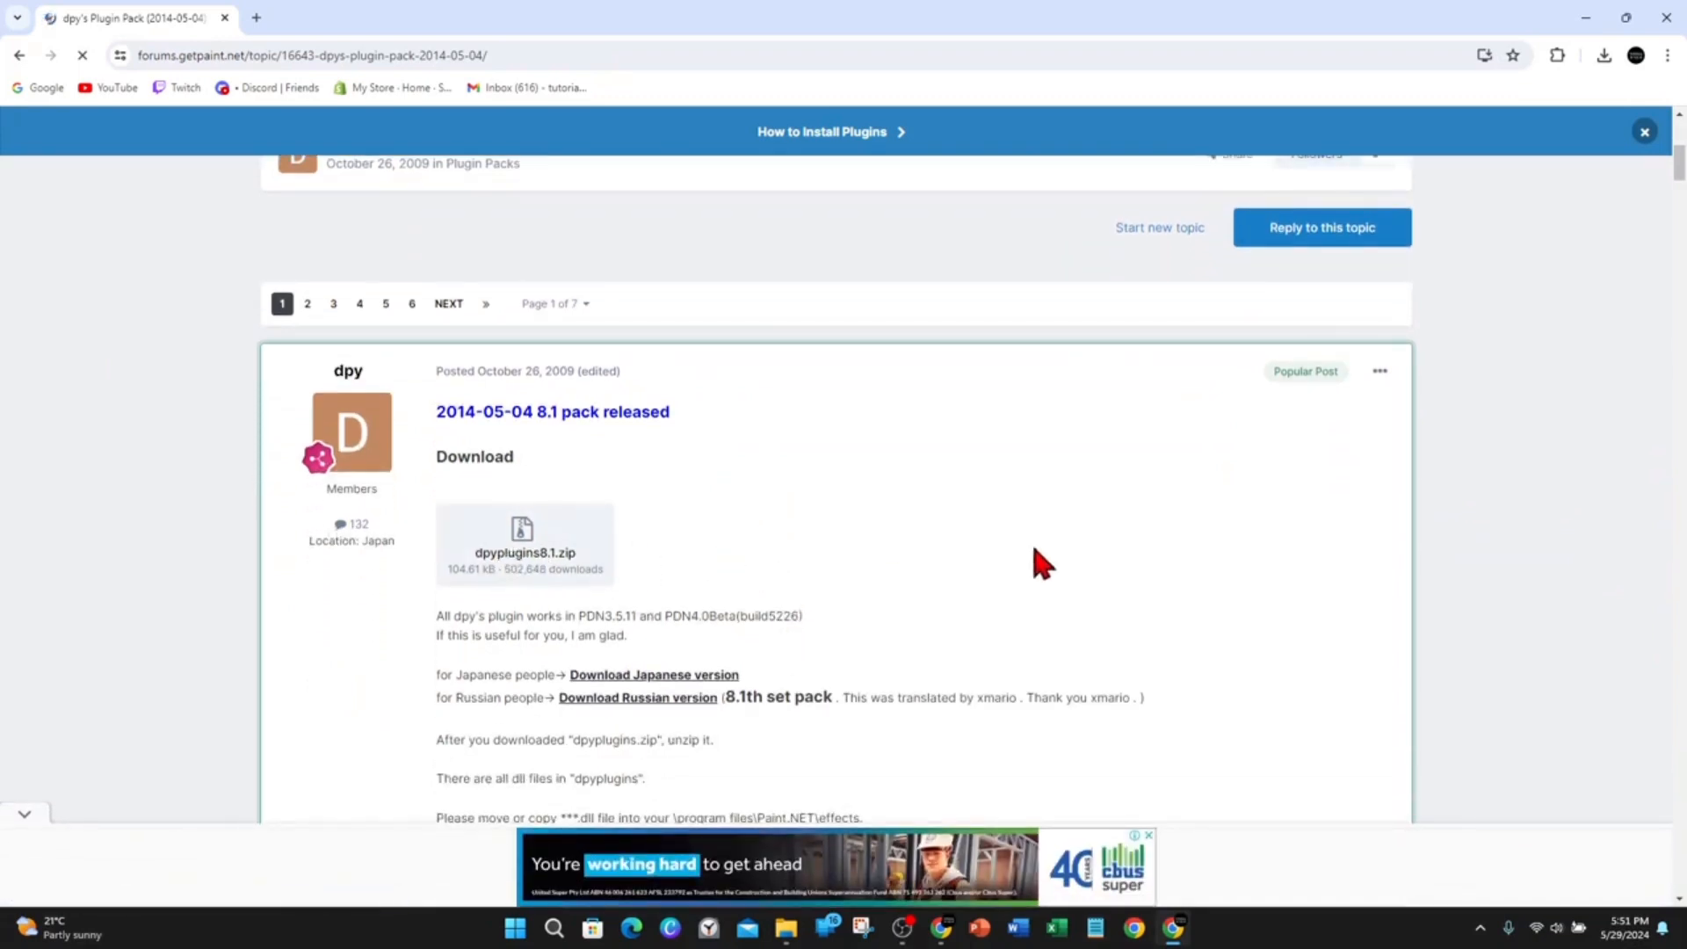
Open the downloaded dpyplugins8.1.zip archive from the download history and enter its dpyplugins8.1 folder.
click(1605, 56)
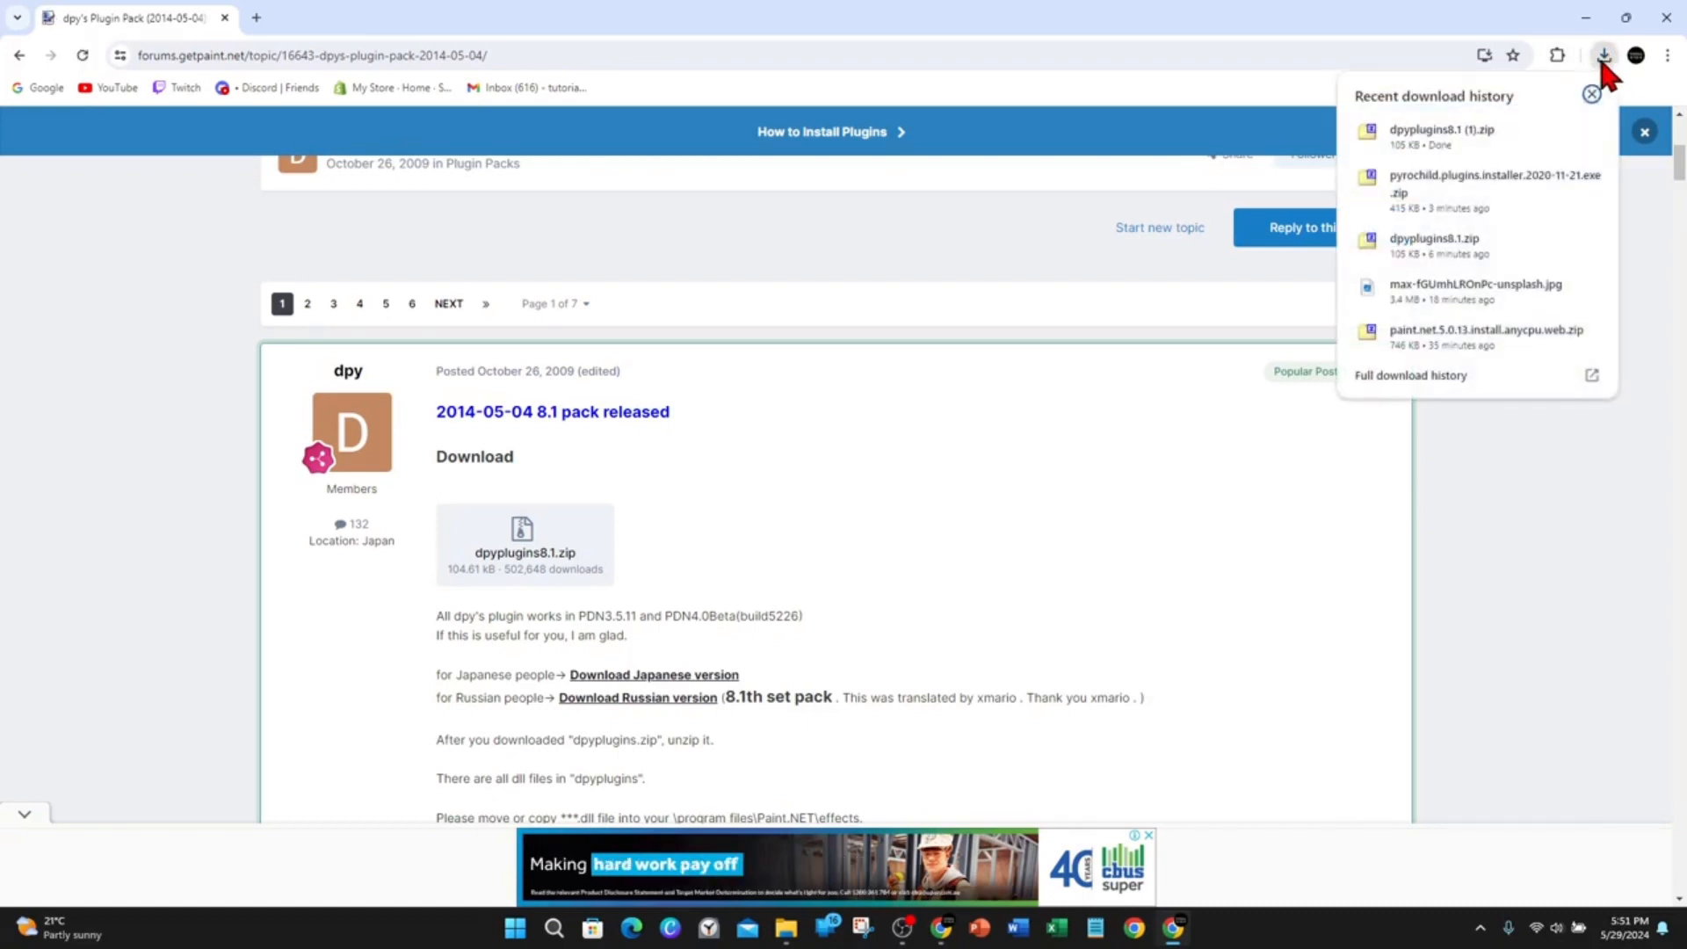
click(1440, 124)
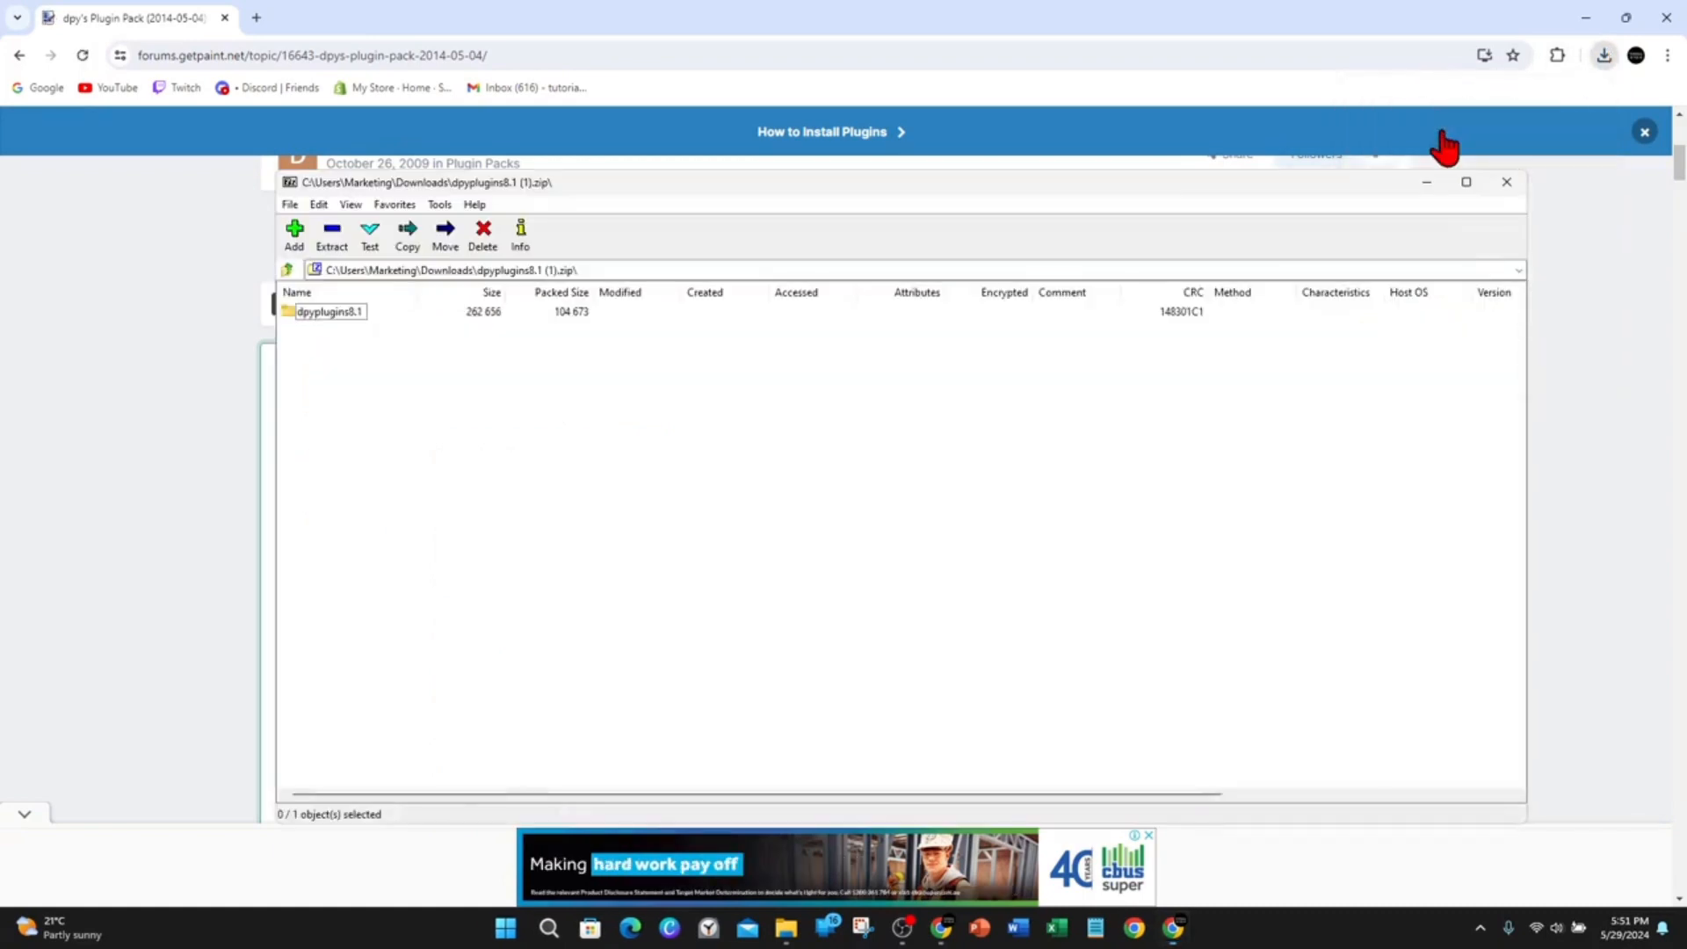
double_click(324, 310)
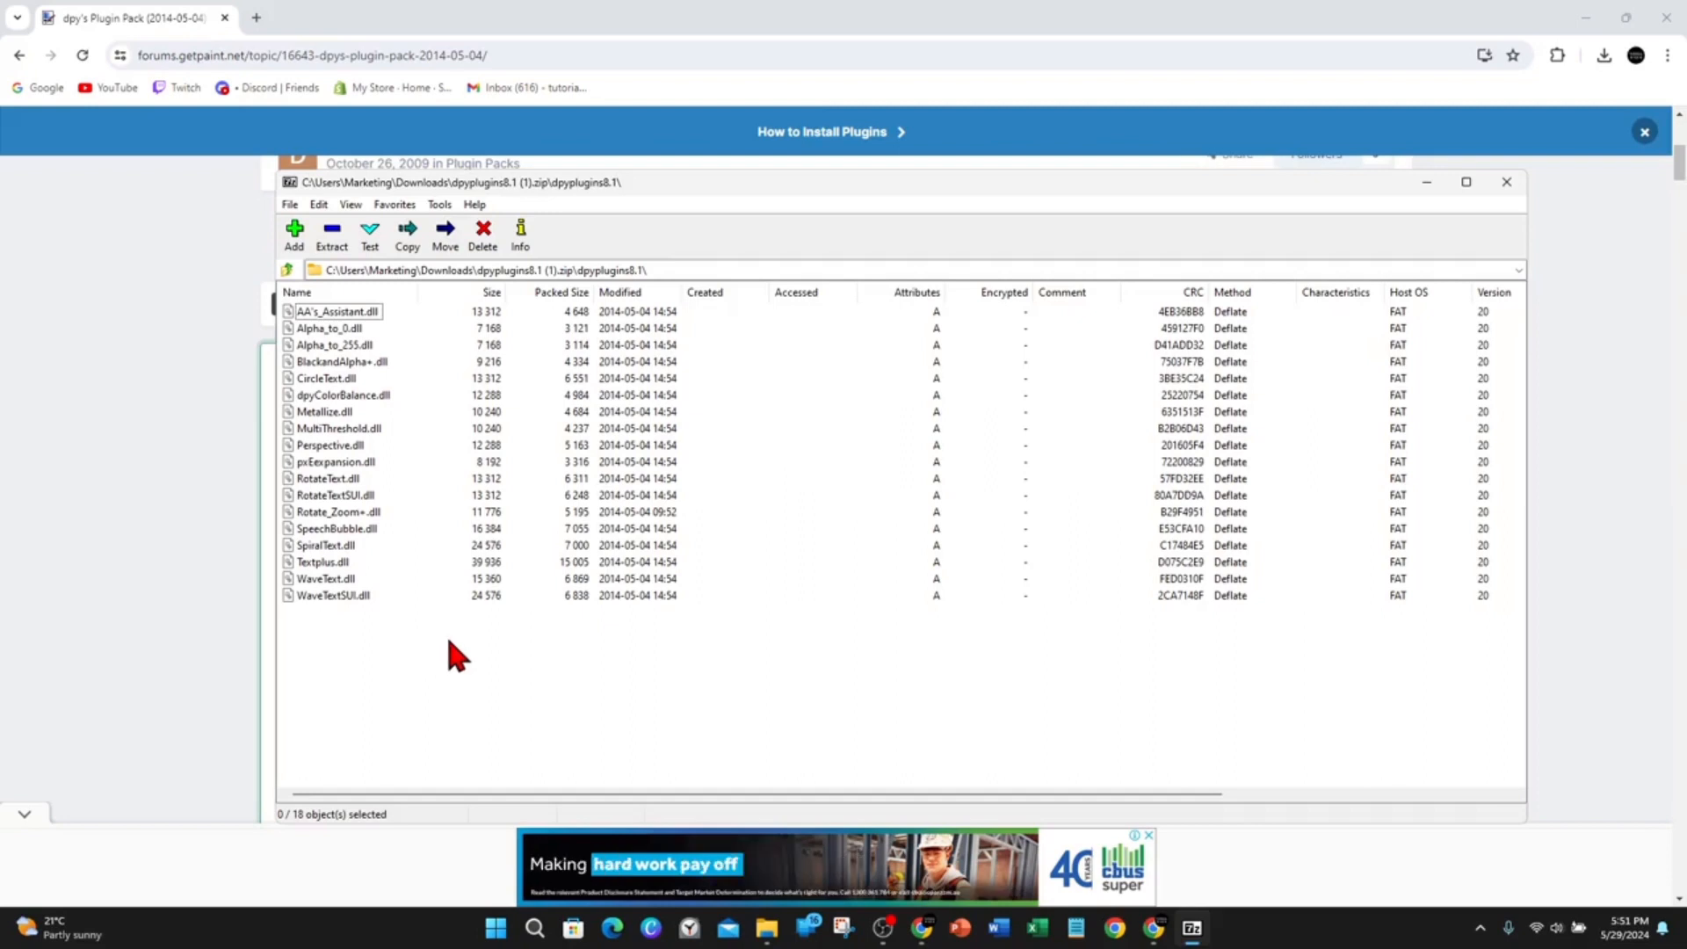
Select all the plugin DLL files in the archive and open C:\Program Files\paint.net in File Explorer.
drag(483, 639, 300, 316)
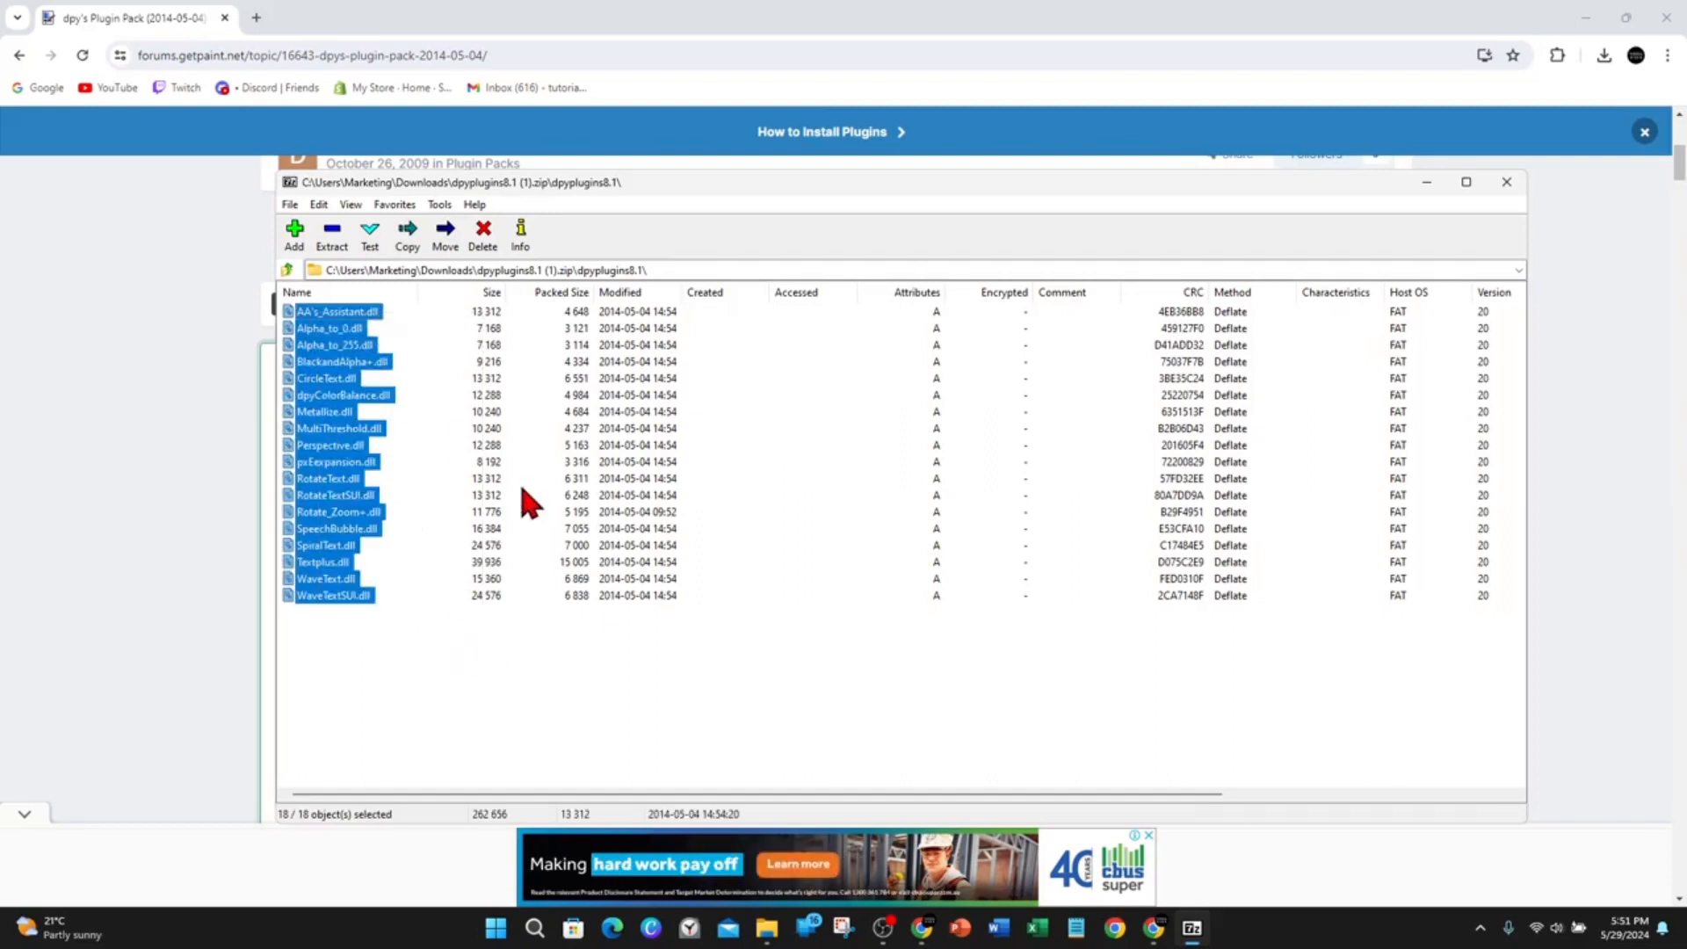
click(766, 928)
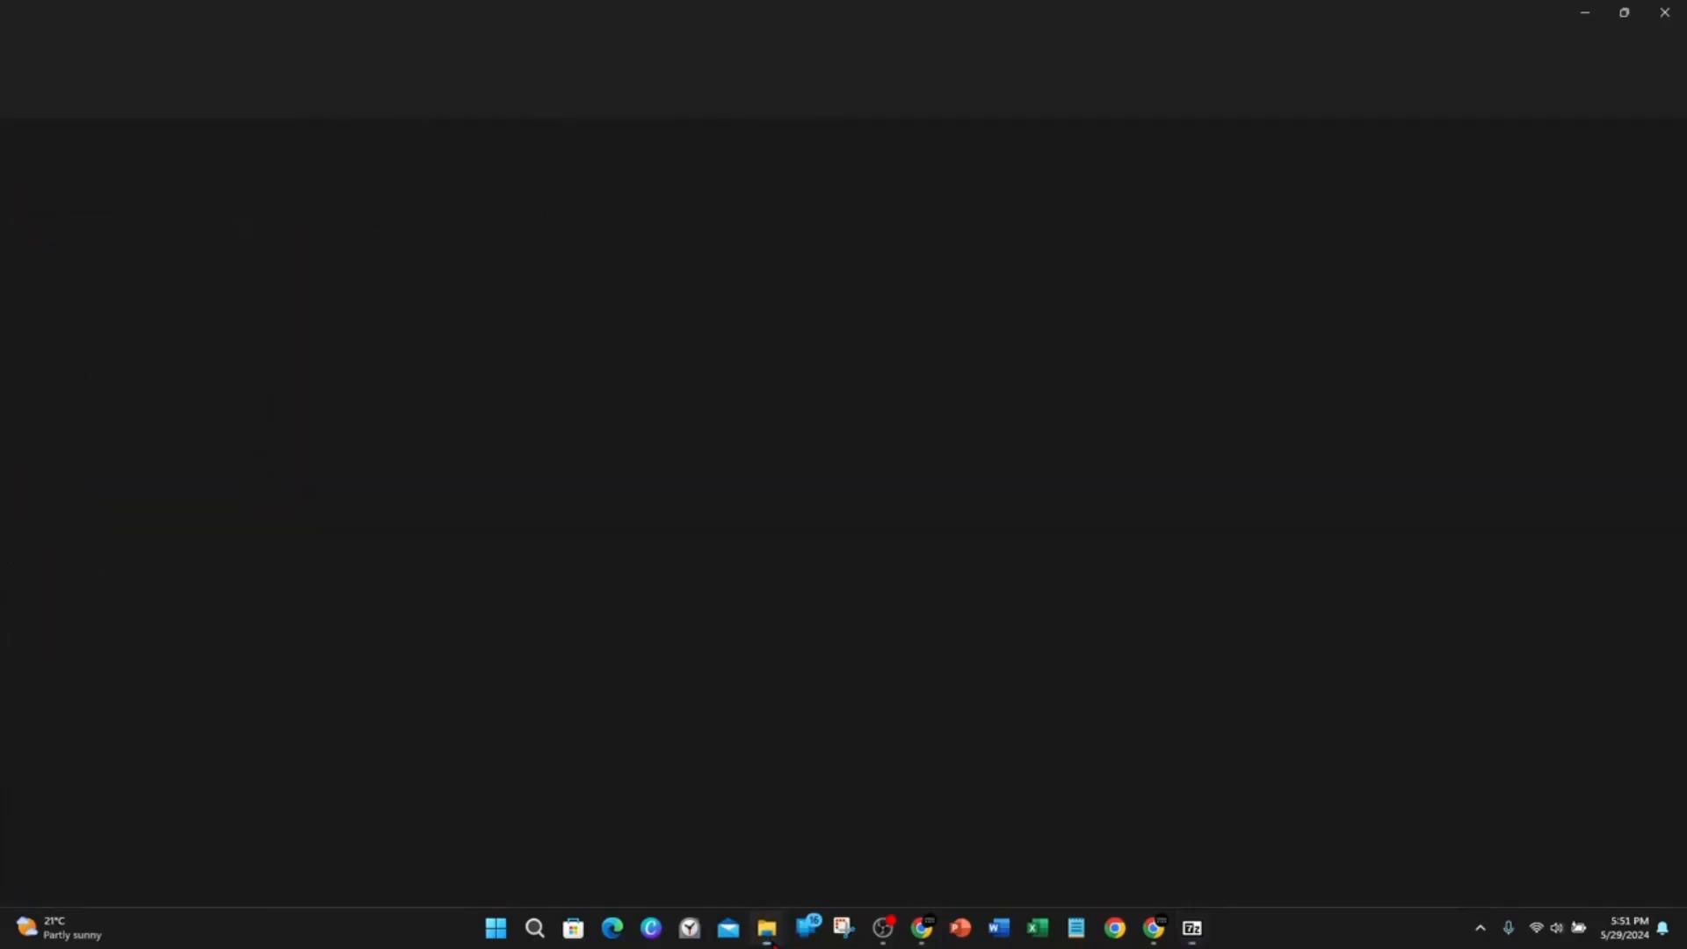
click(92, 589)
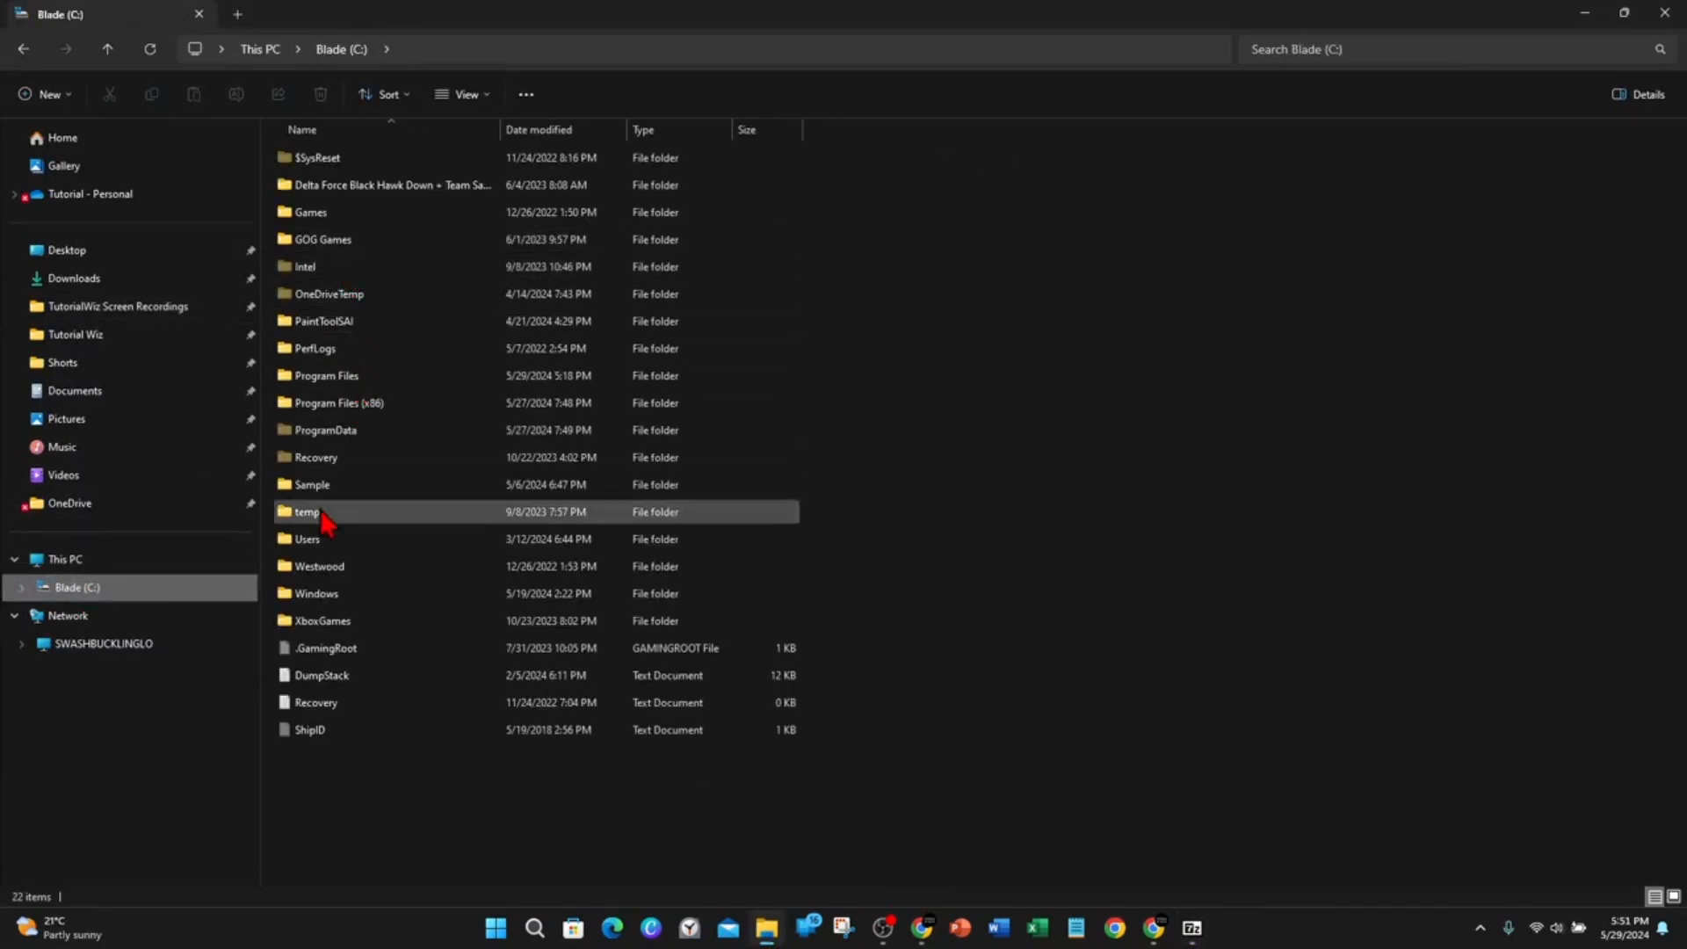
double_click(348, 379)
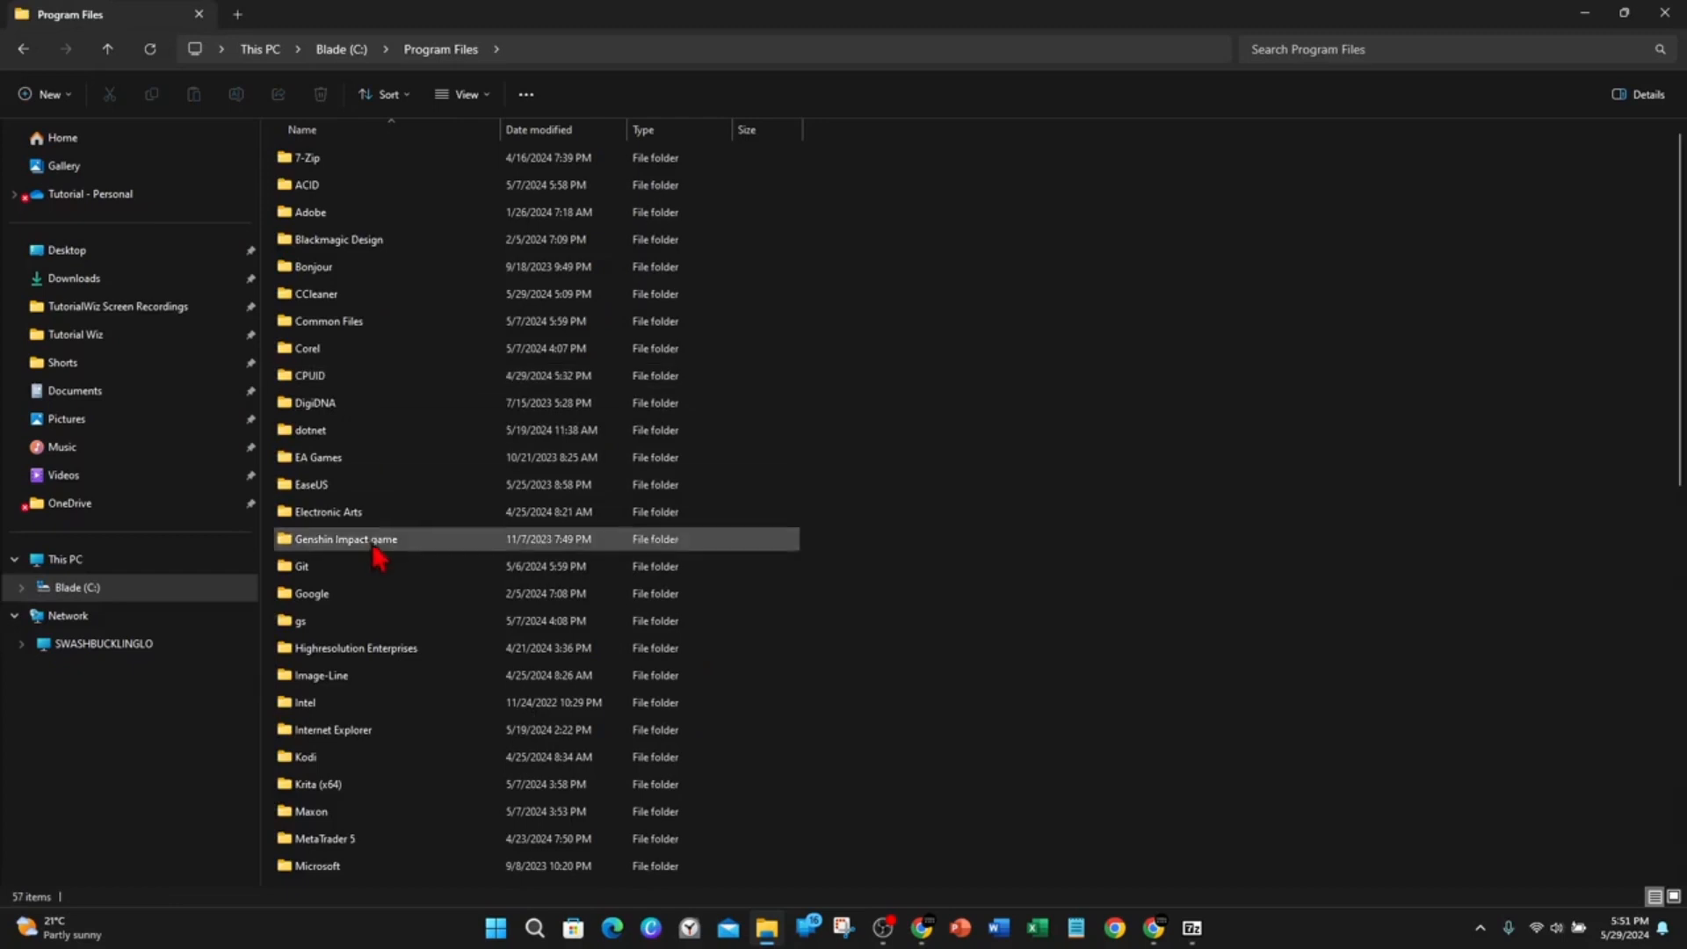
scroll(404, 580, down, 8)
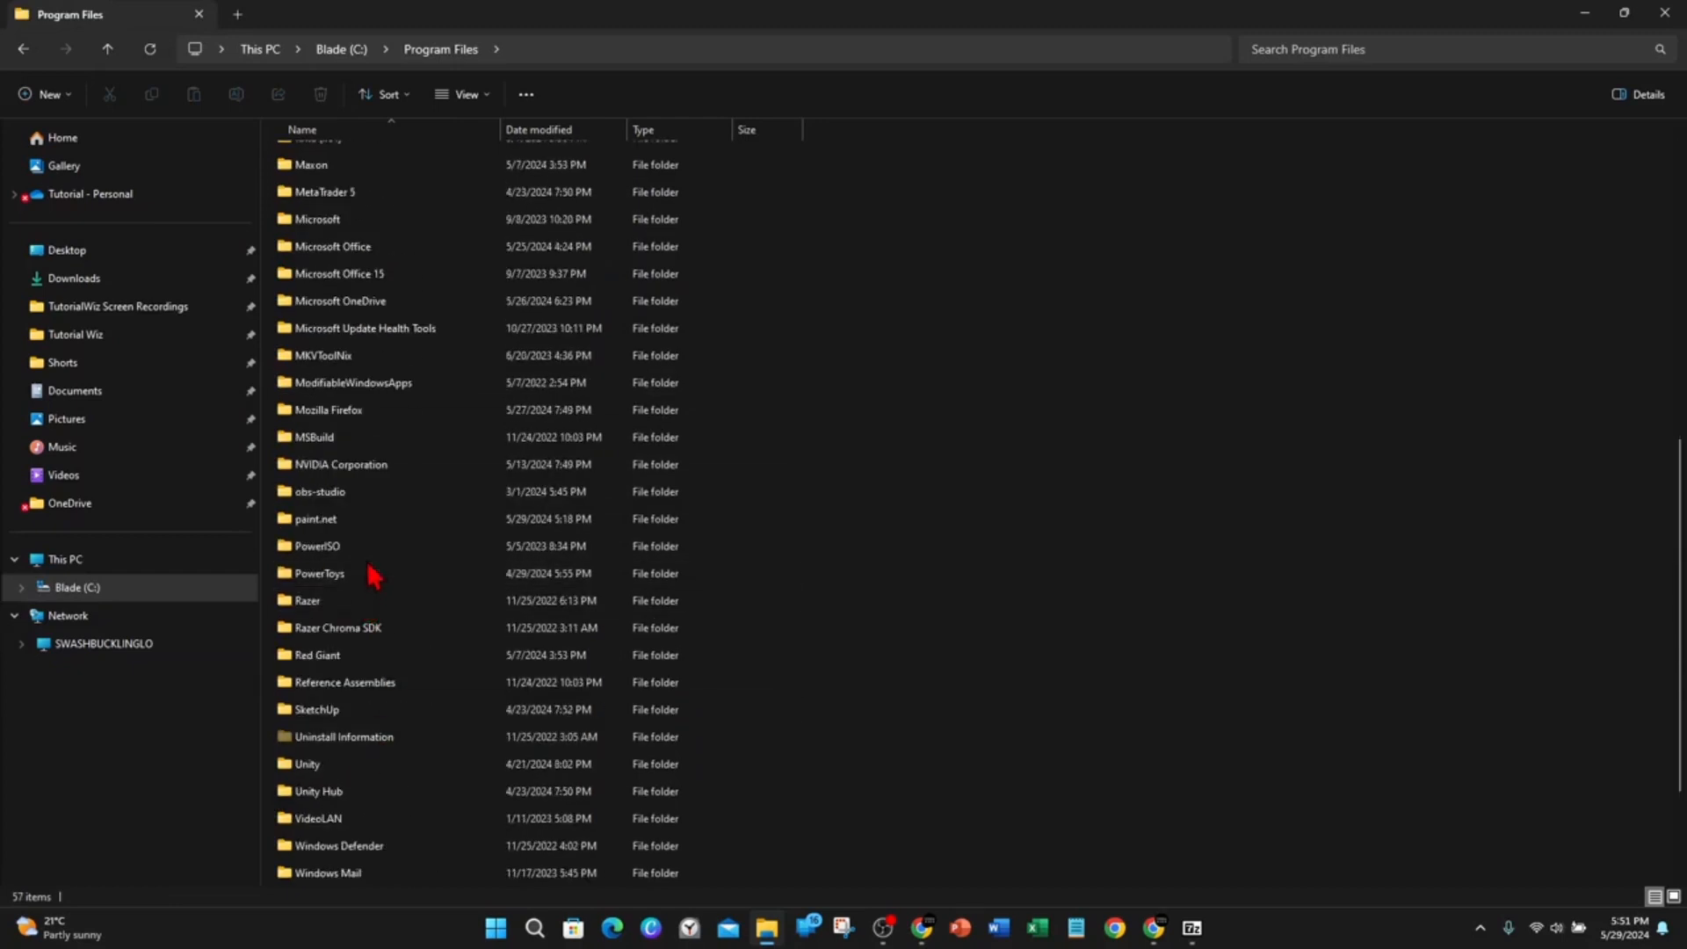
double_click(378, 519)
Arrange the archive and File Explorer windows side by side and open the paint.net Effects folder.
drag(746, 7, 829, 62)
drag(62, 44, 771, 288)
drag(1063, 301, 977, 208)
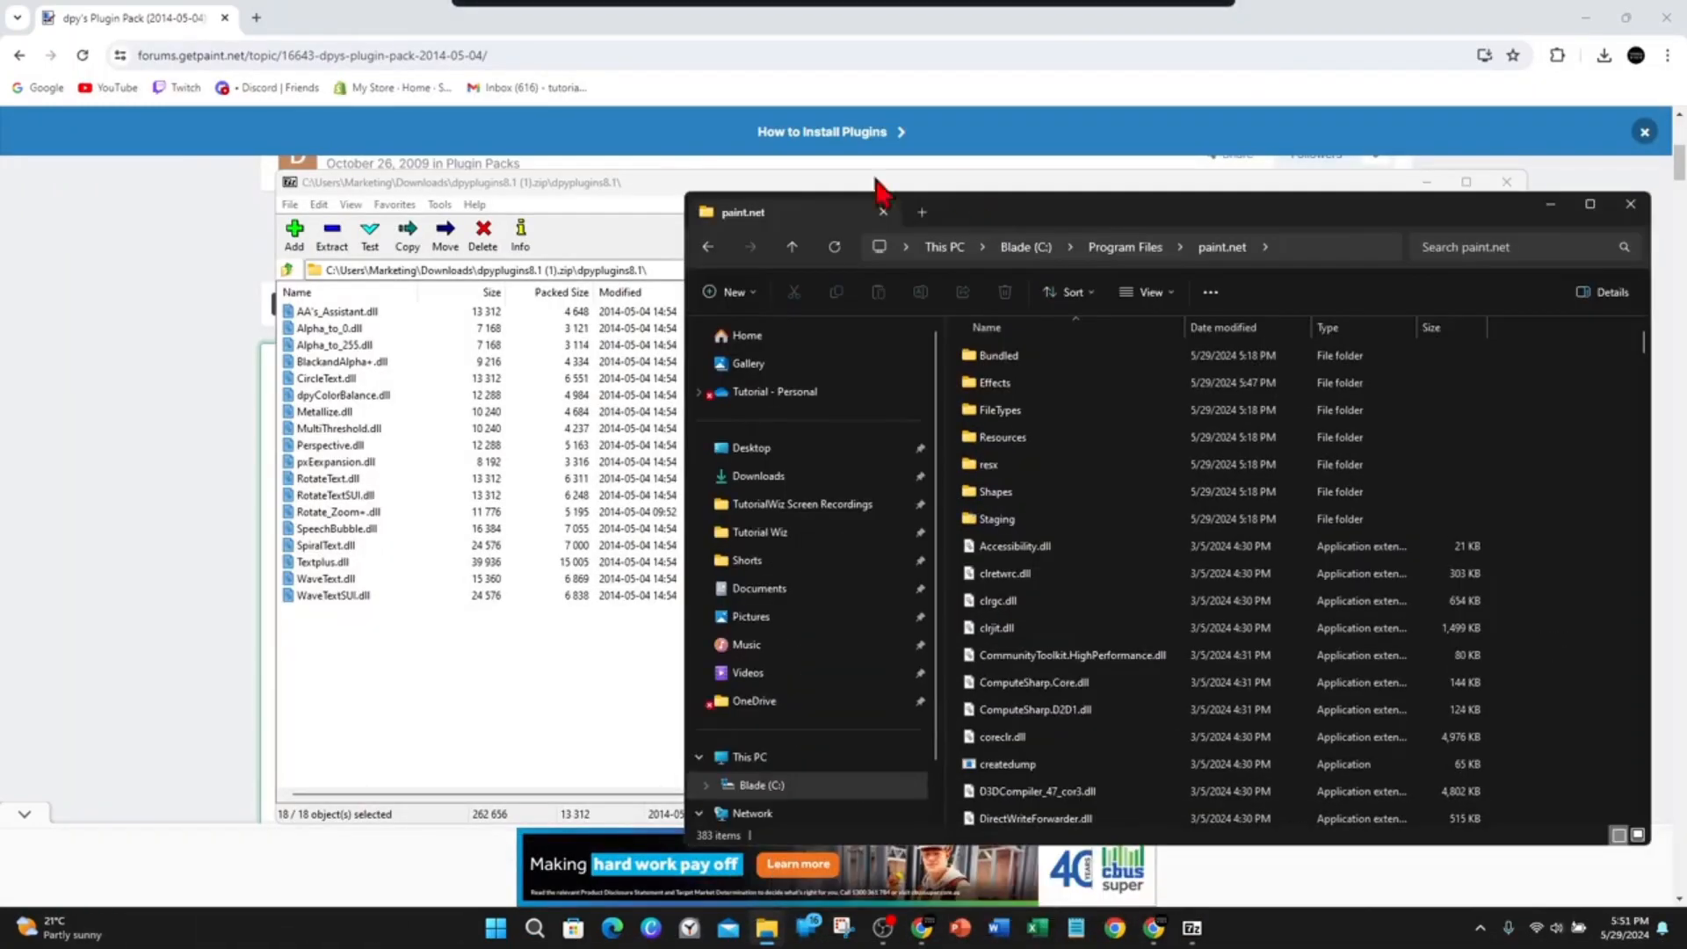
click(596, 181)
drag(619, 181, 492, 186)
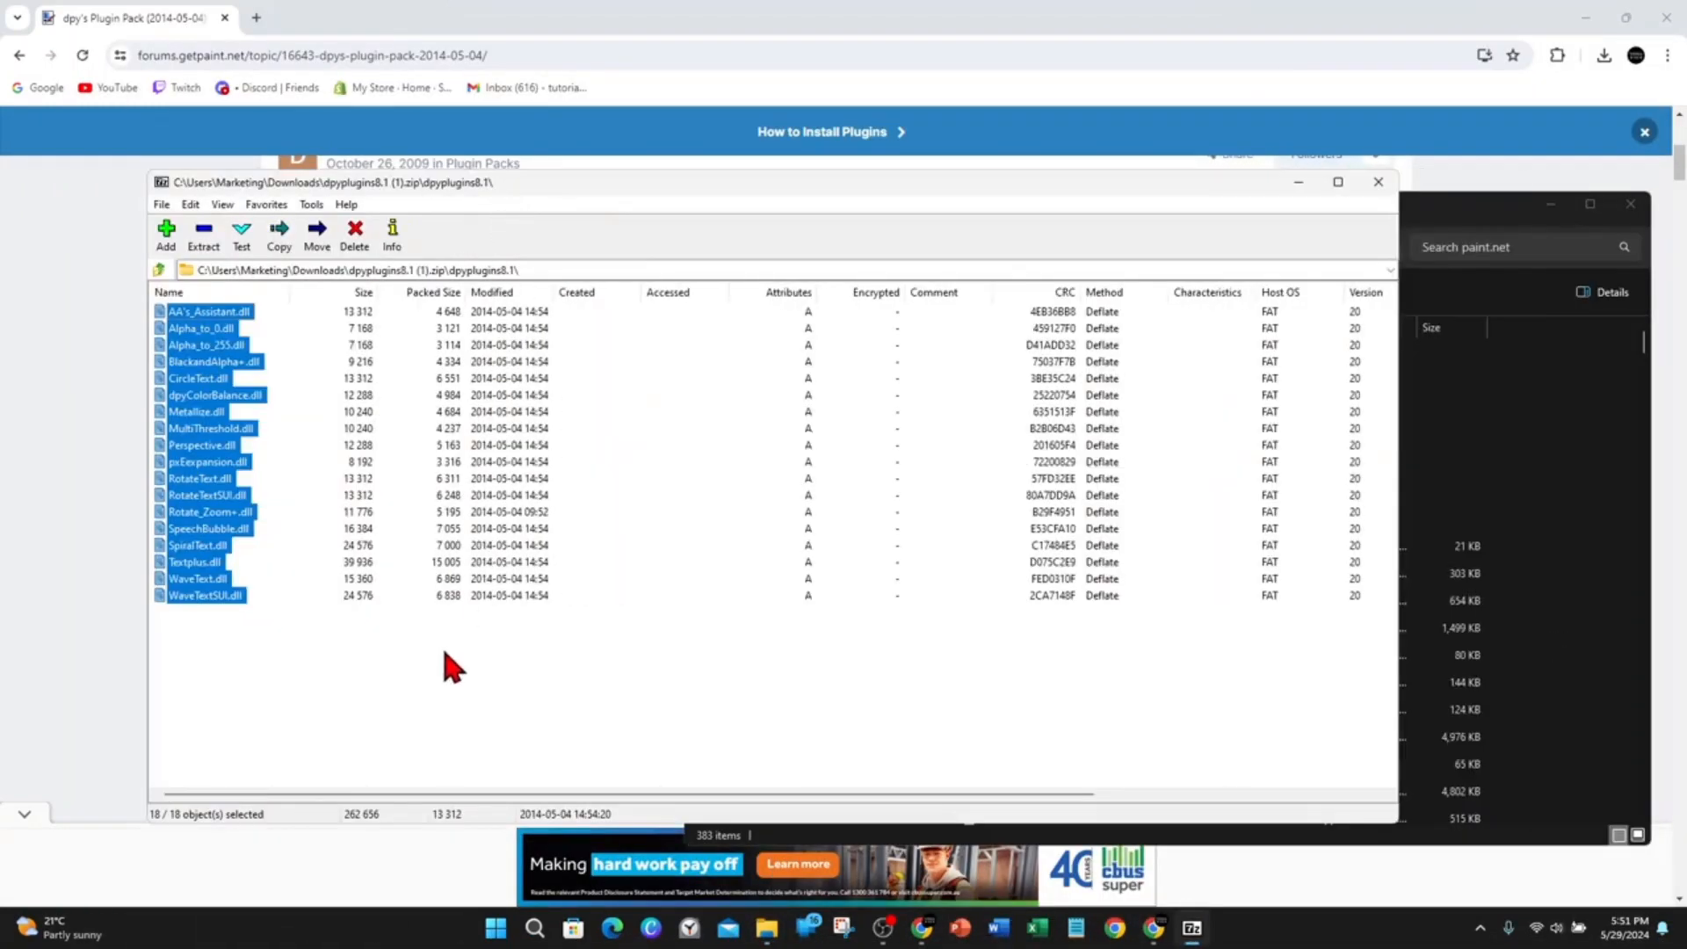
drag(443, 655, 951, 454)
drag(1487, 429, 443, 446)
click(1457, 204)
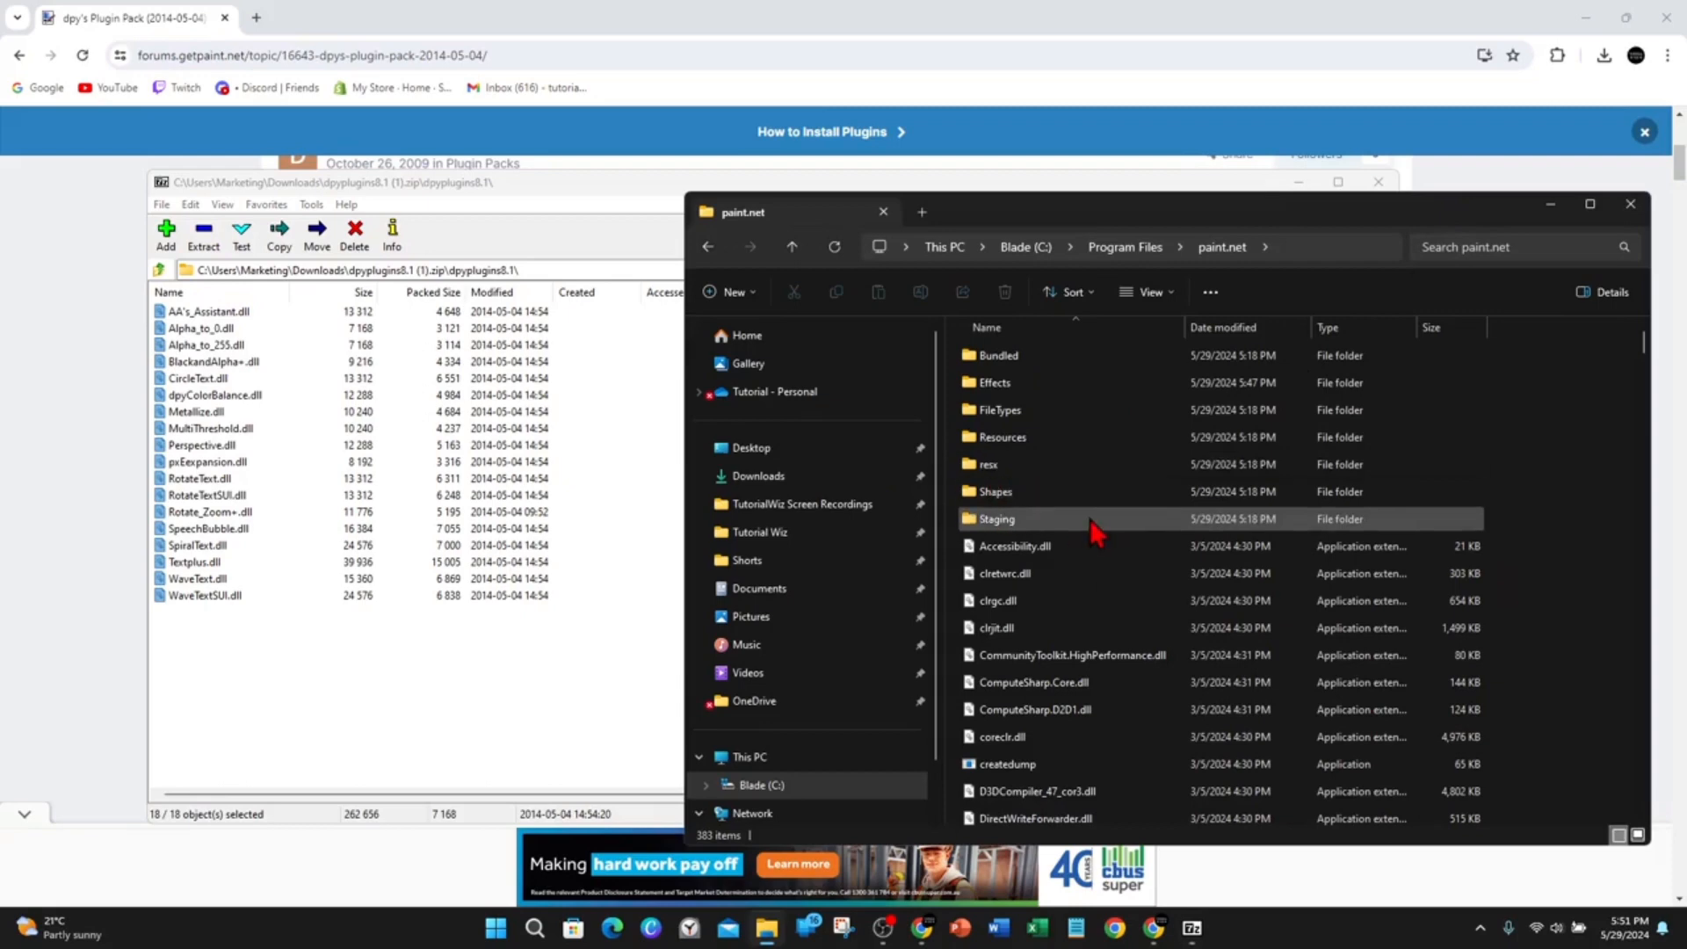
double_click(1003, 389)
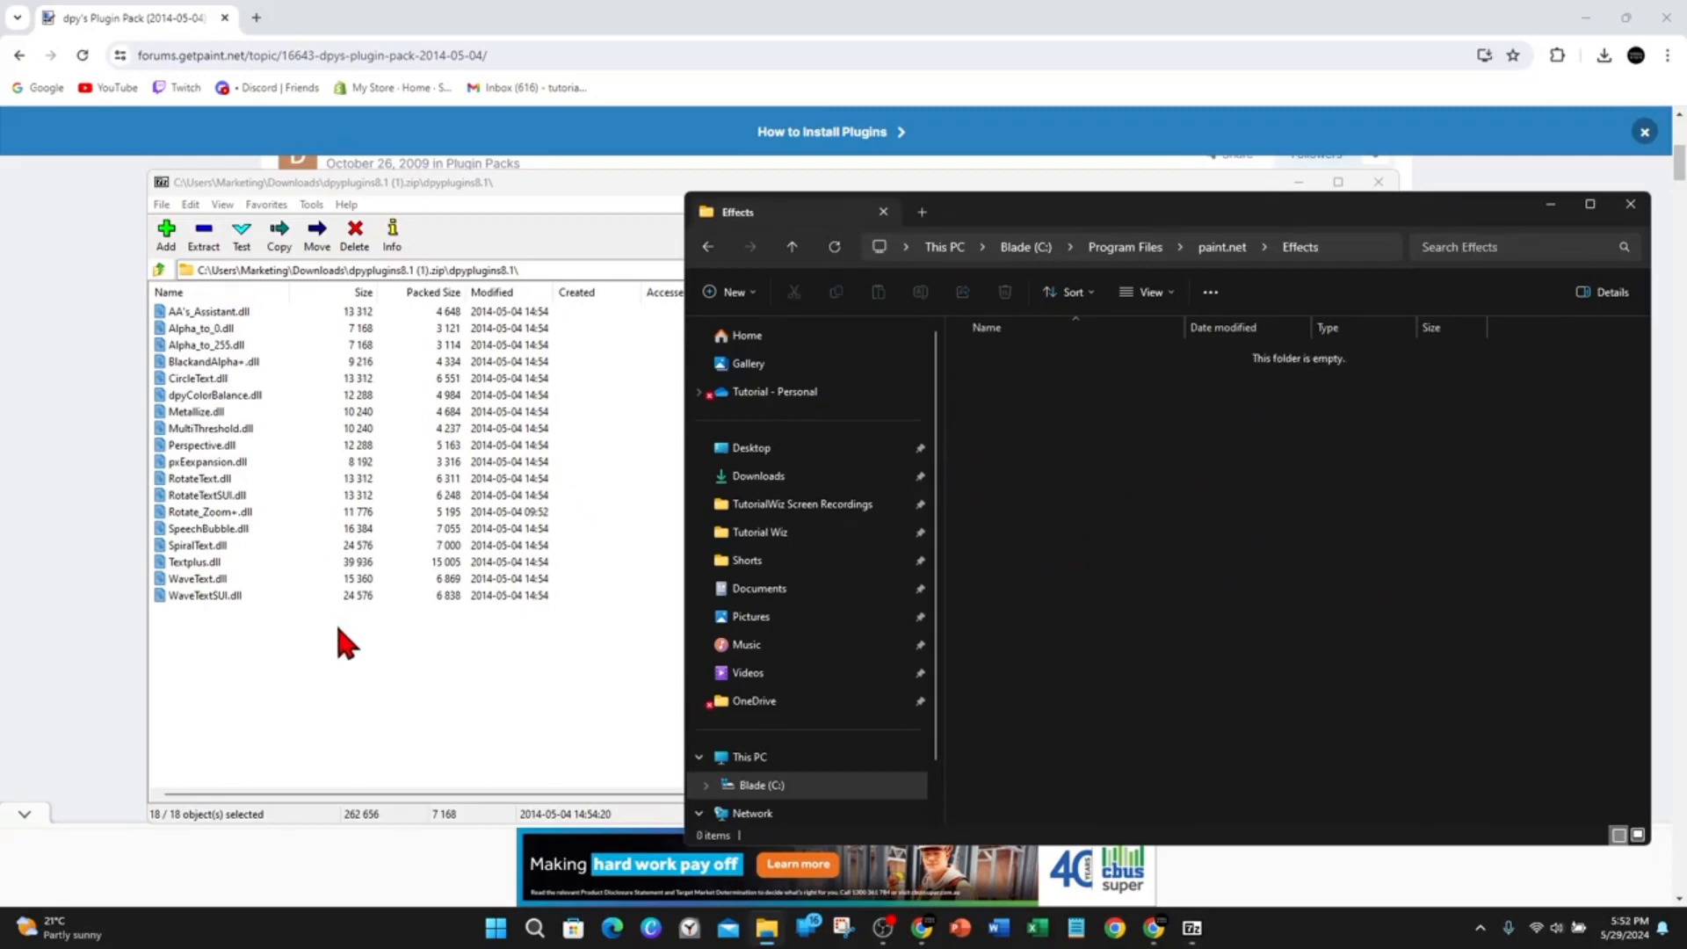
Move all the selected plugin DLLs into the Effects folder, granting administrator permission for all items.
drag(335, 620, 1494, 517)
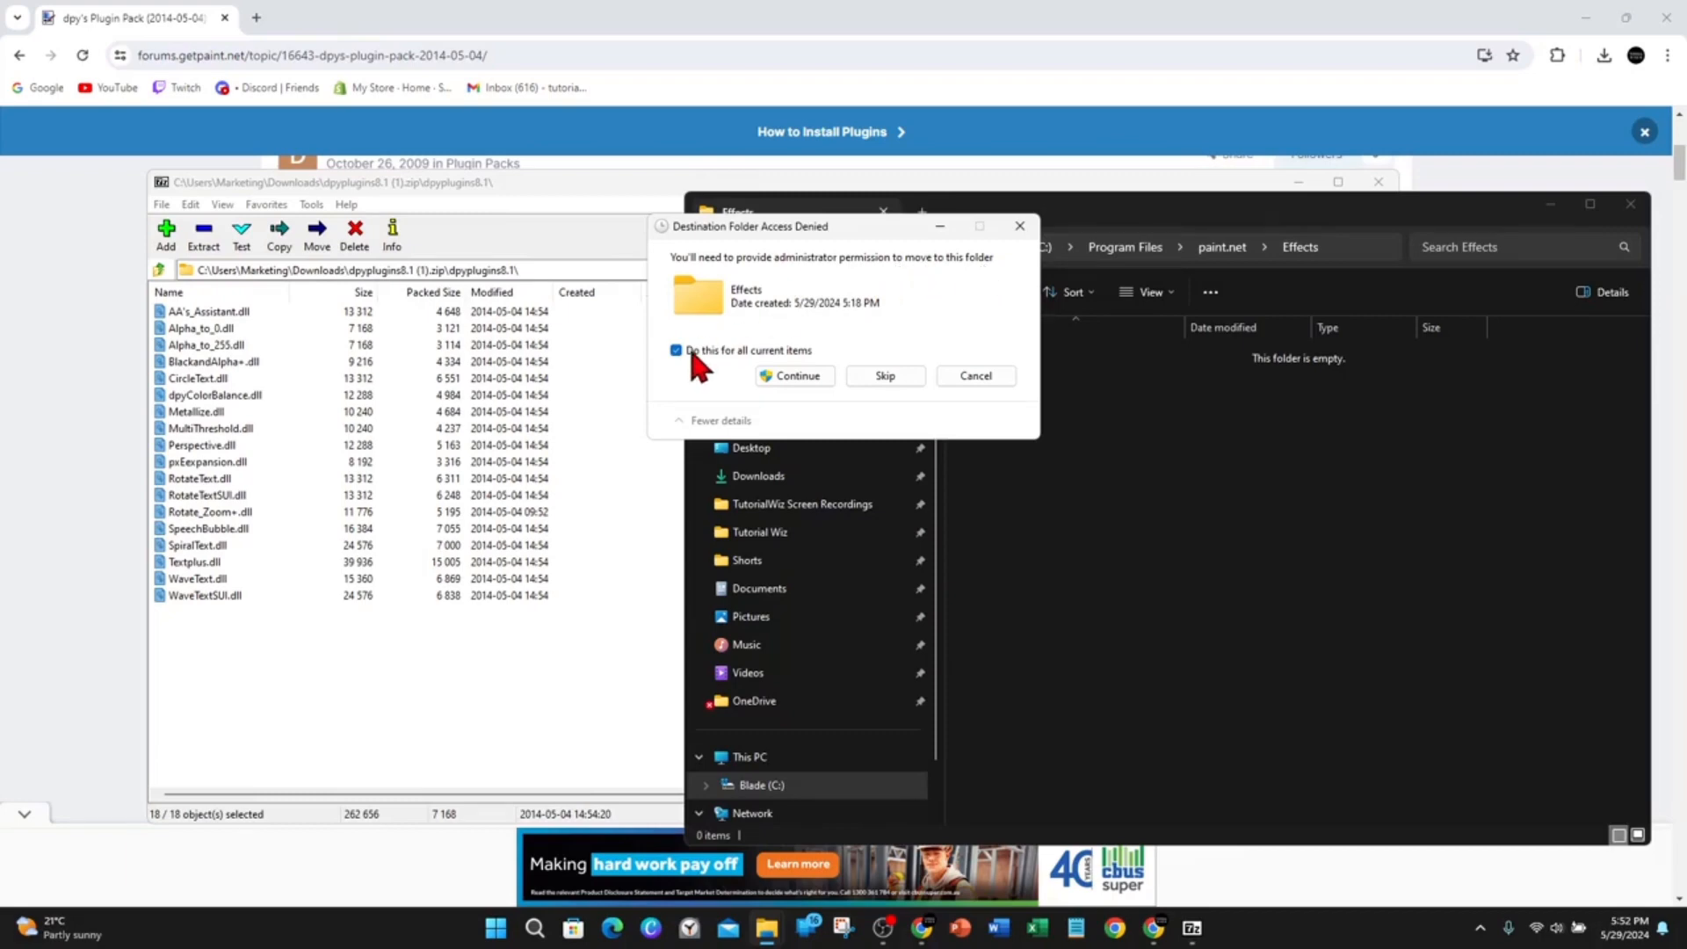
click(797, 376)
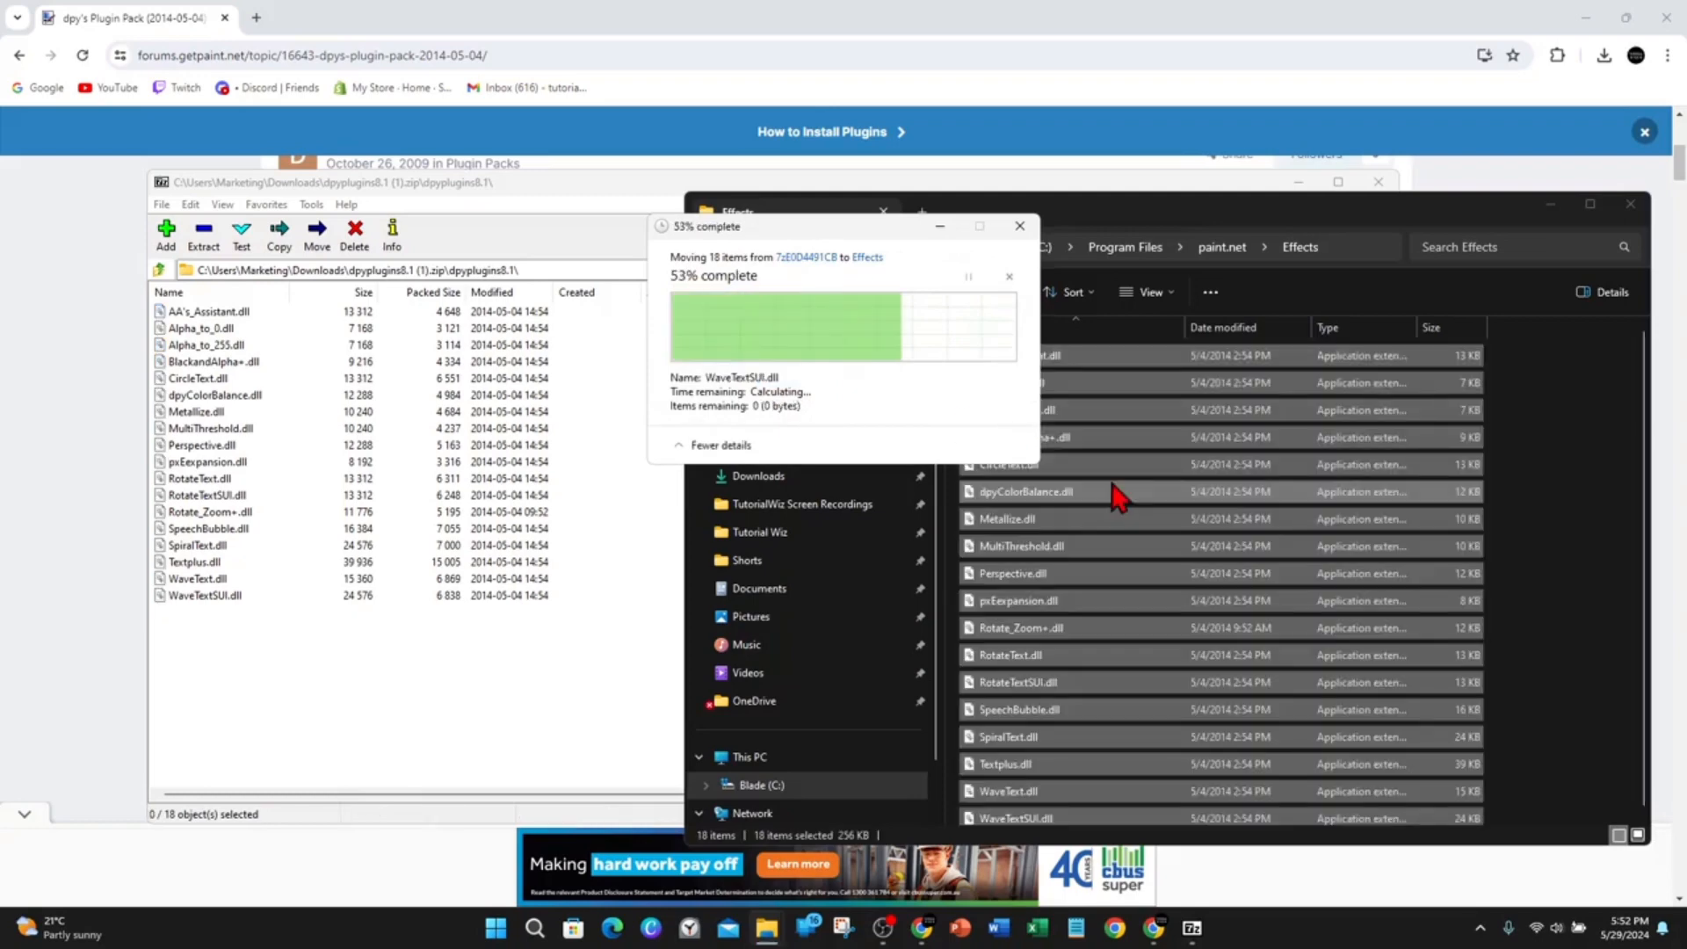
click(1526, 585)
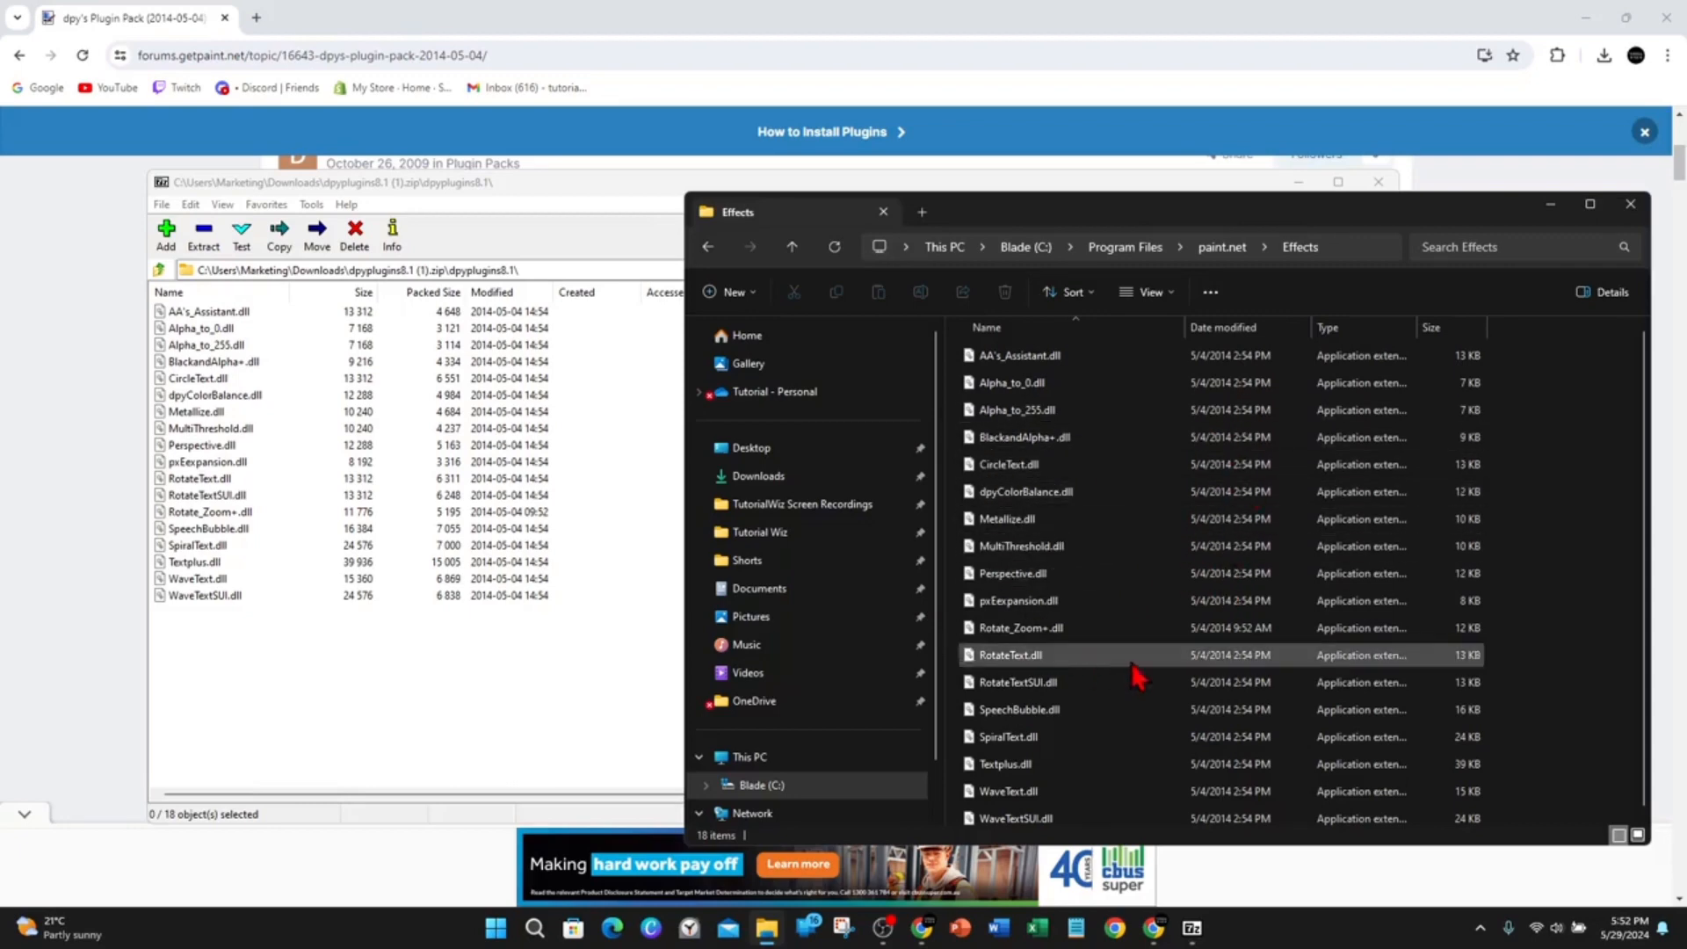
Go back to the Plugin Packs list and open the pyrochild plugins (2020-11-21) topic.
click(104, 348)
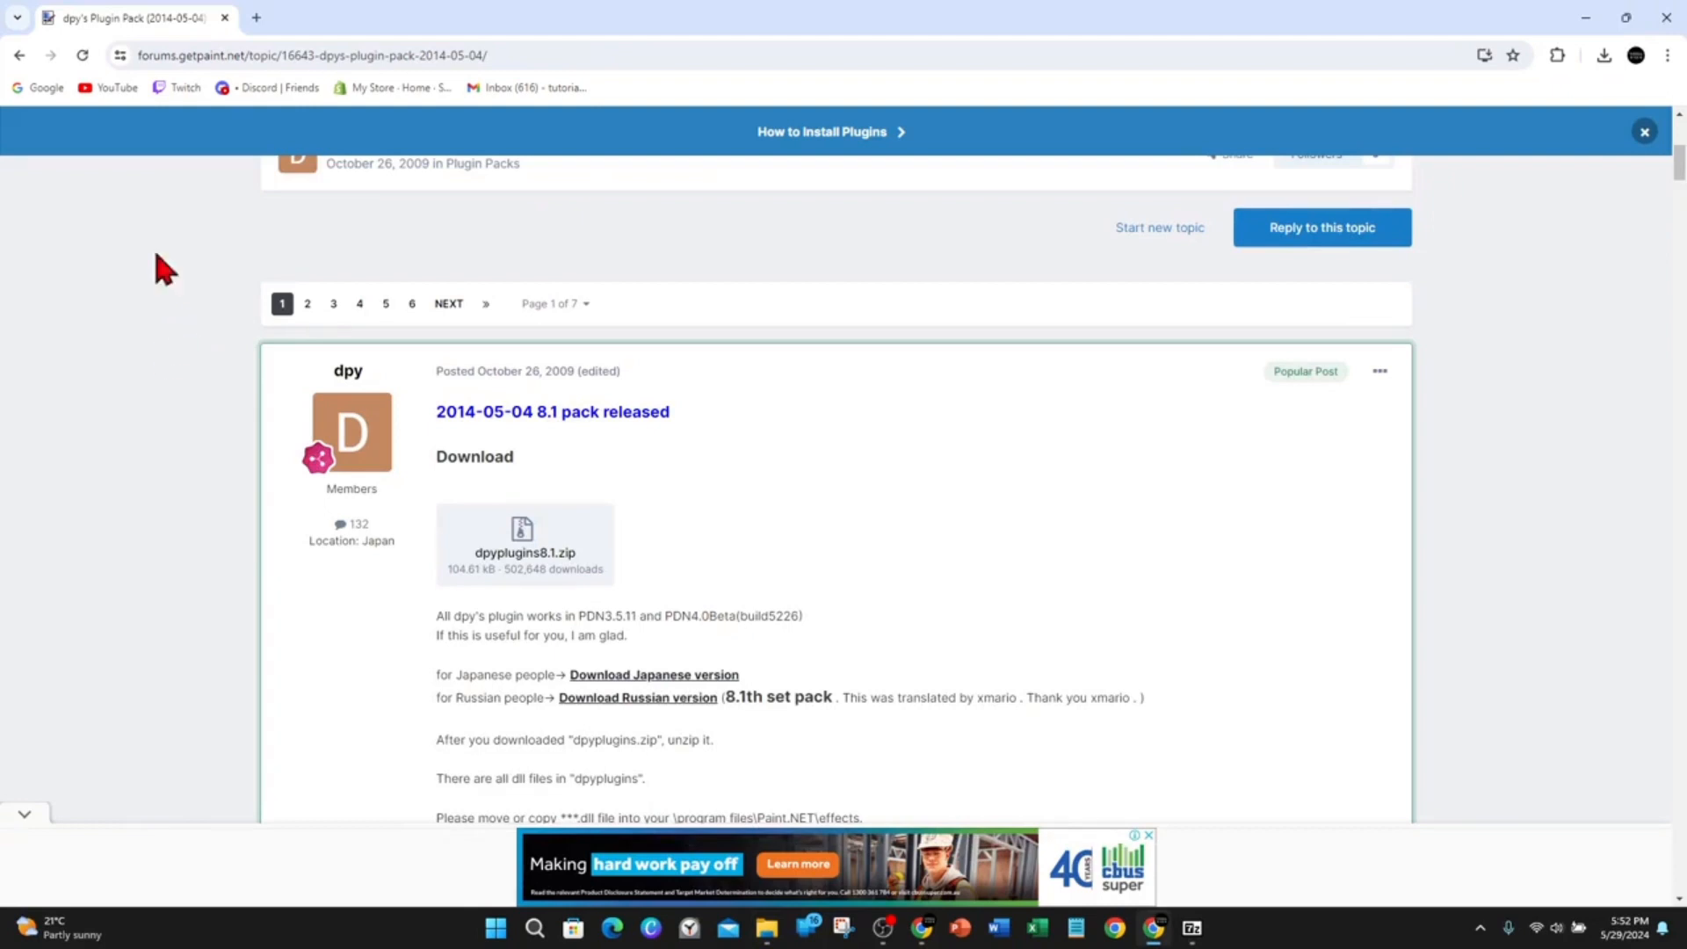
click(25, 58)
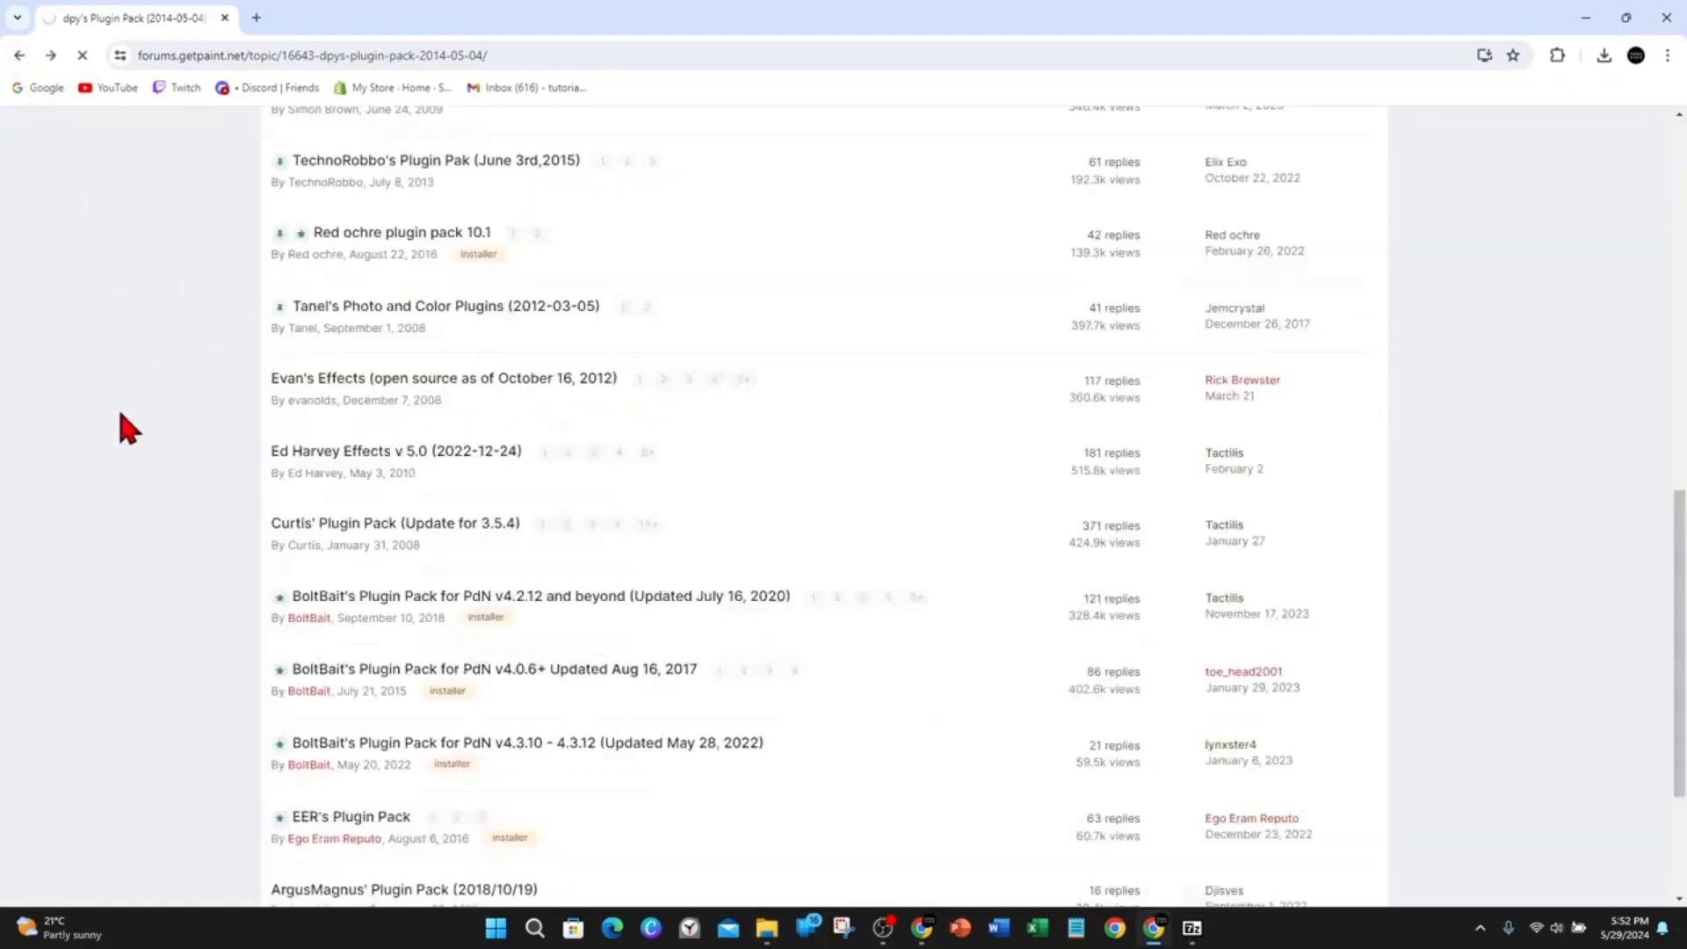
scroll(128, 406, up, 6)
scroll(158, 474, up, 2)
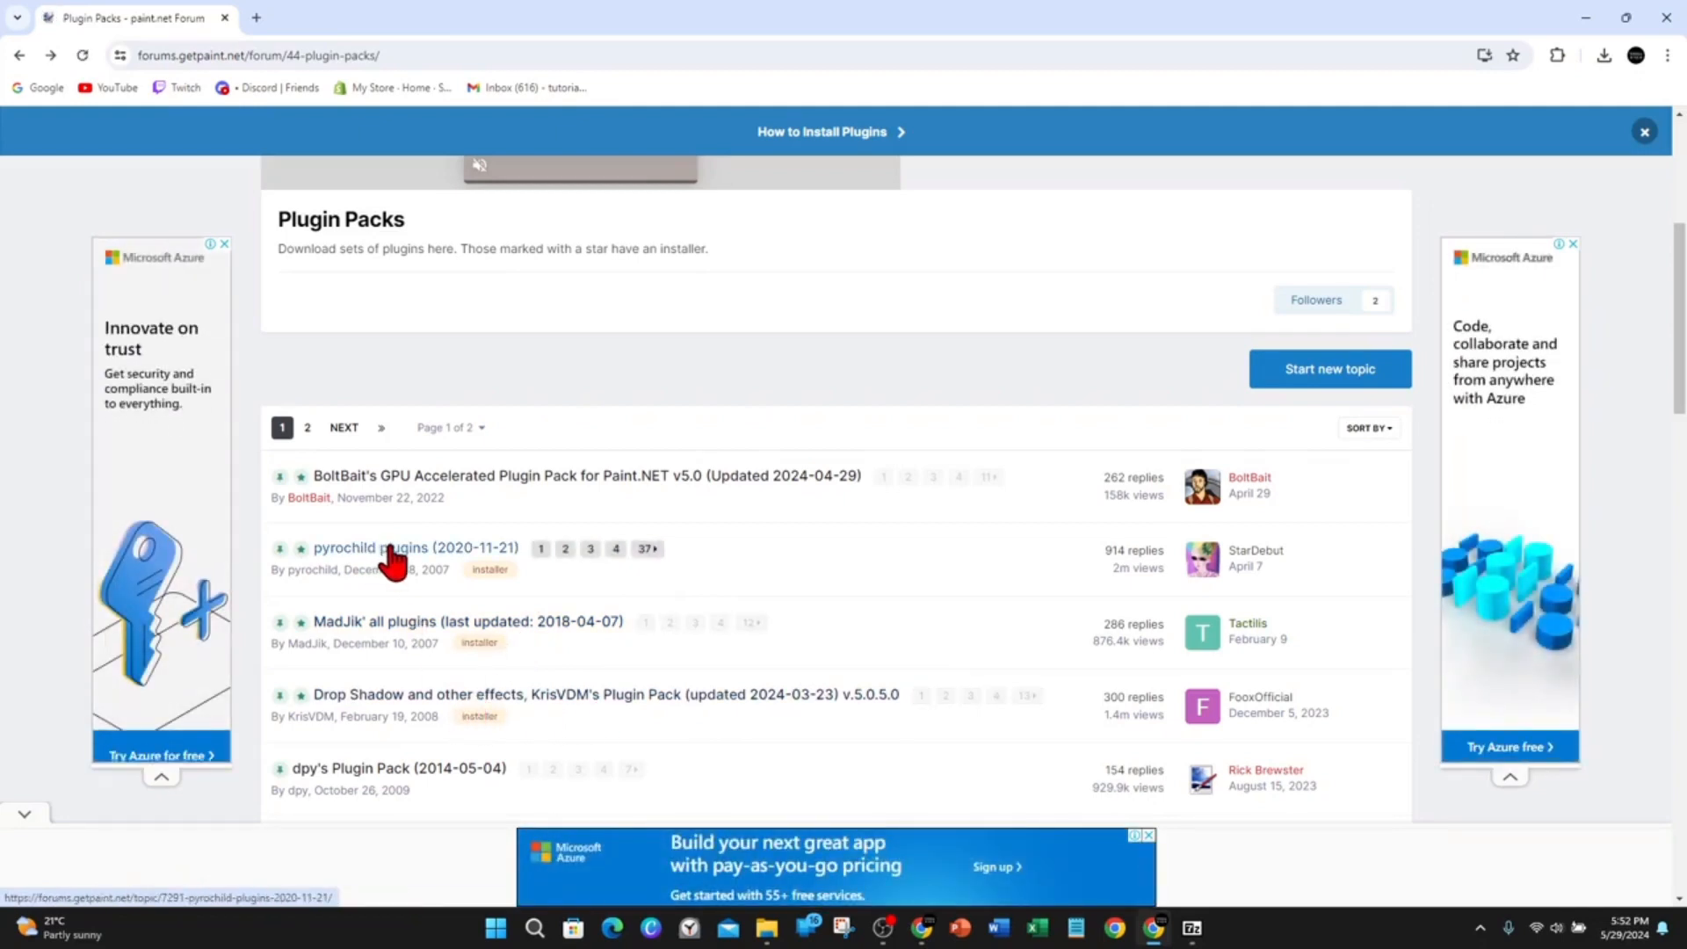
click(450, 559)
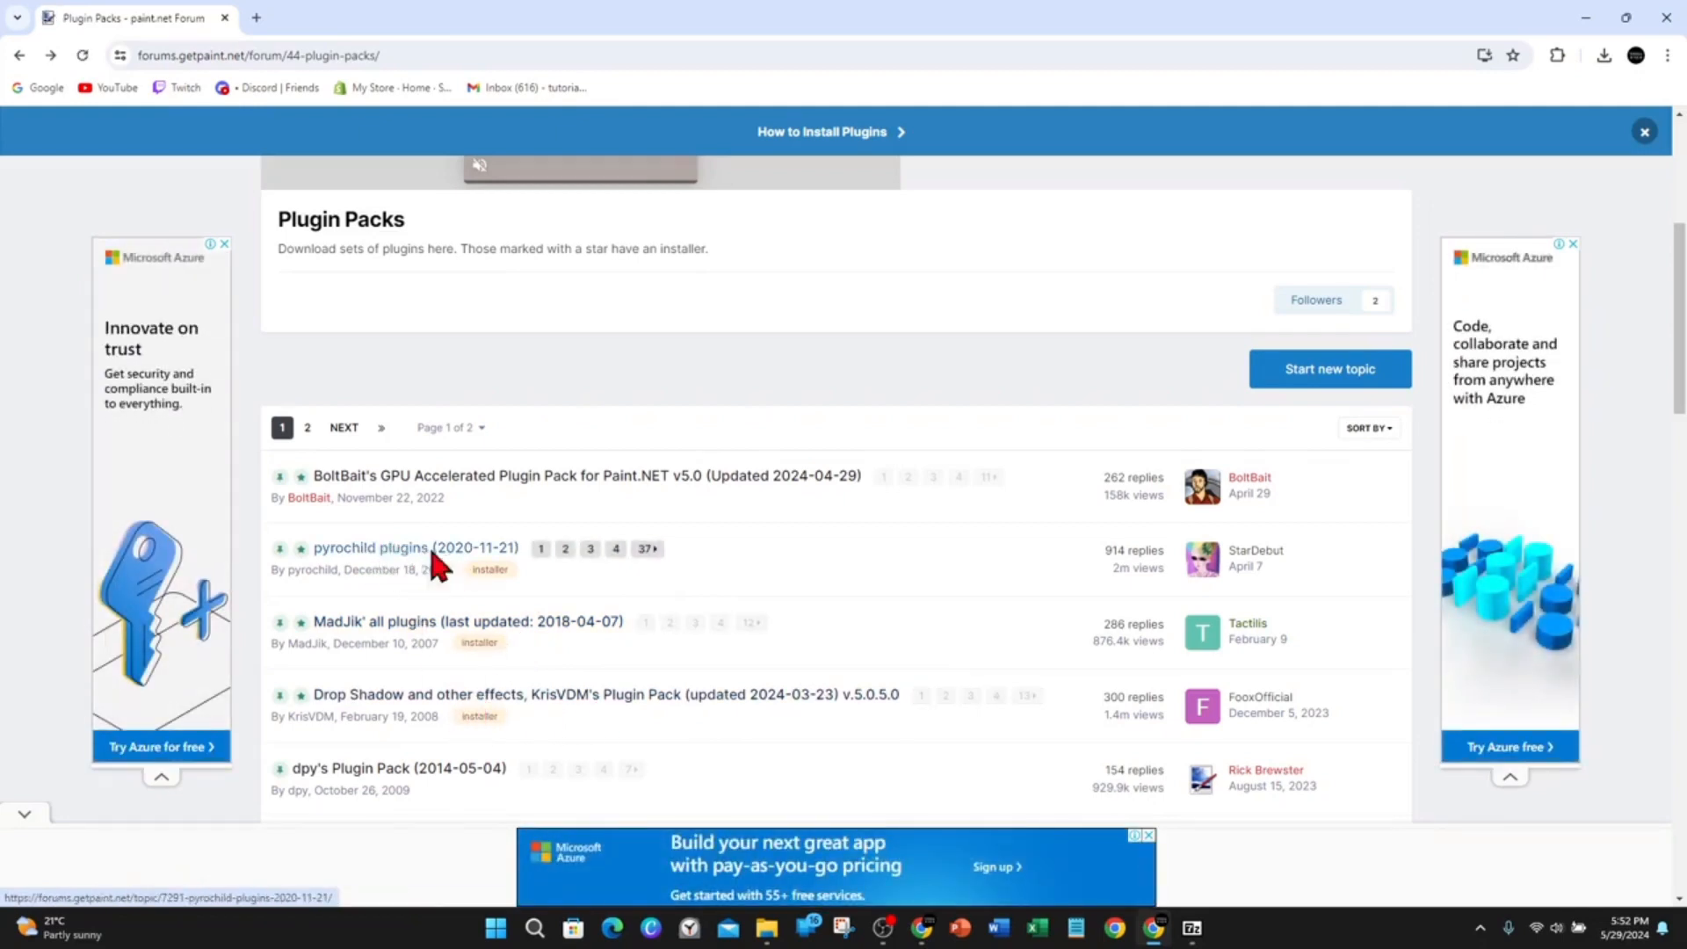
scroll(545, 615, down, 6)
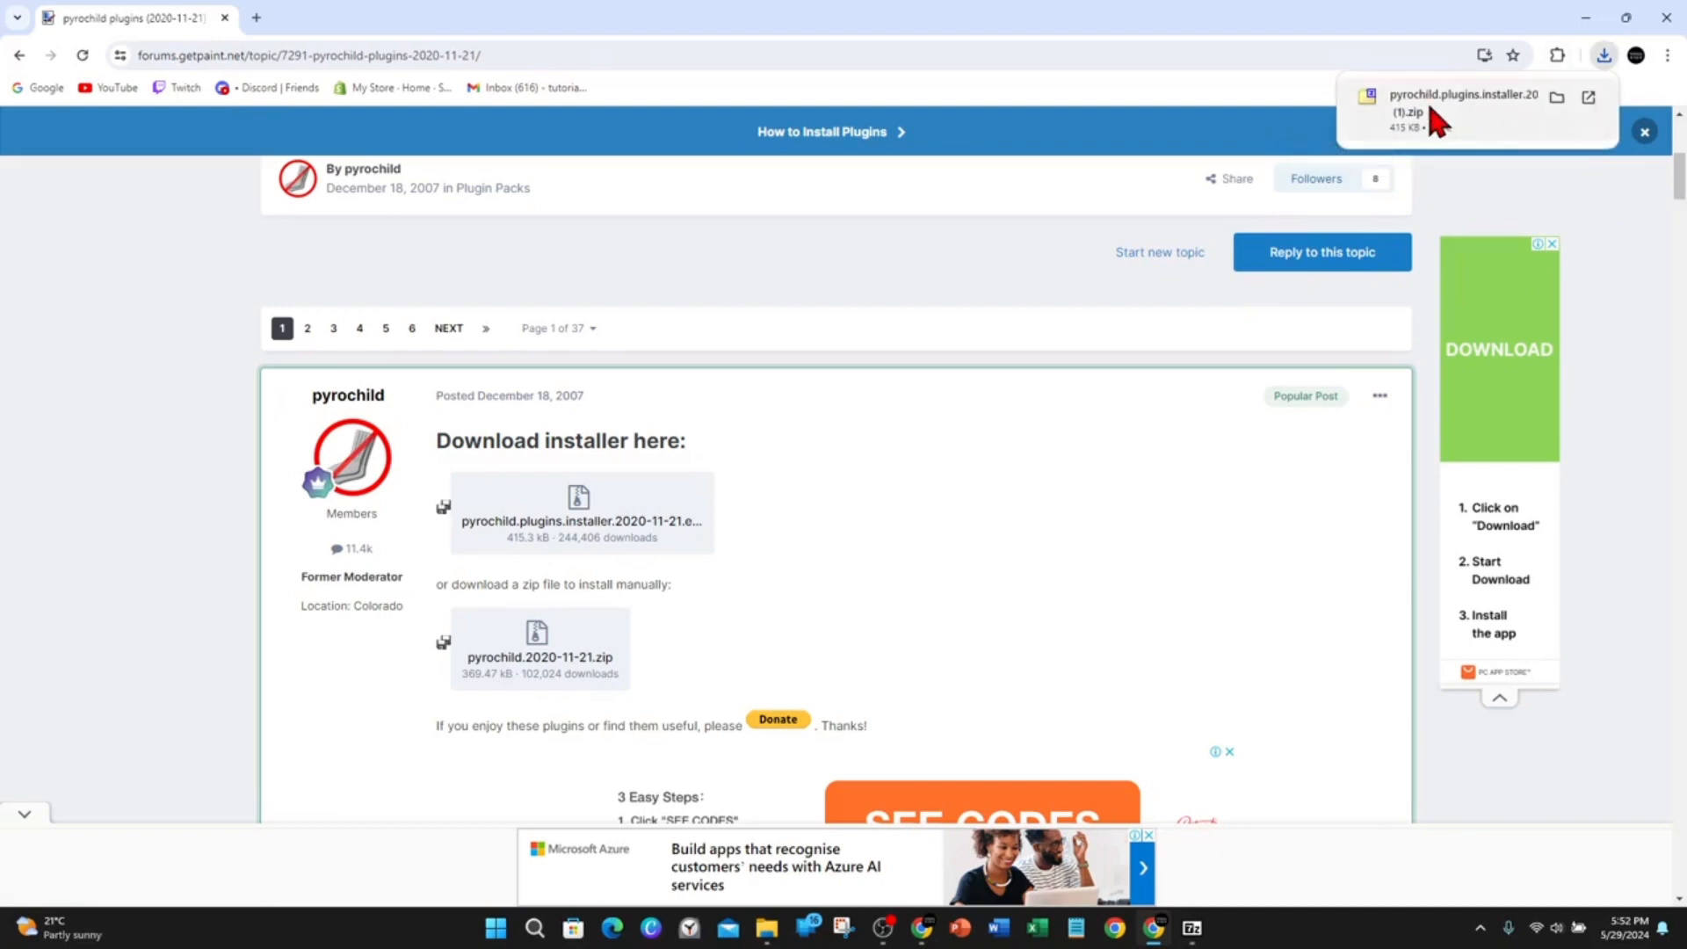
Open the downloaded pyrochild.plugins.installer zip and launch the installer inside it.
click(1428, 102)
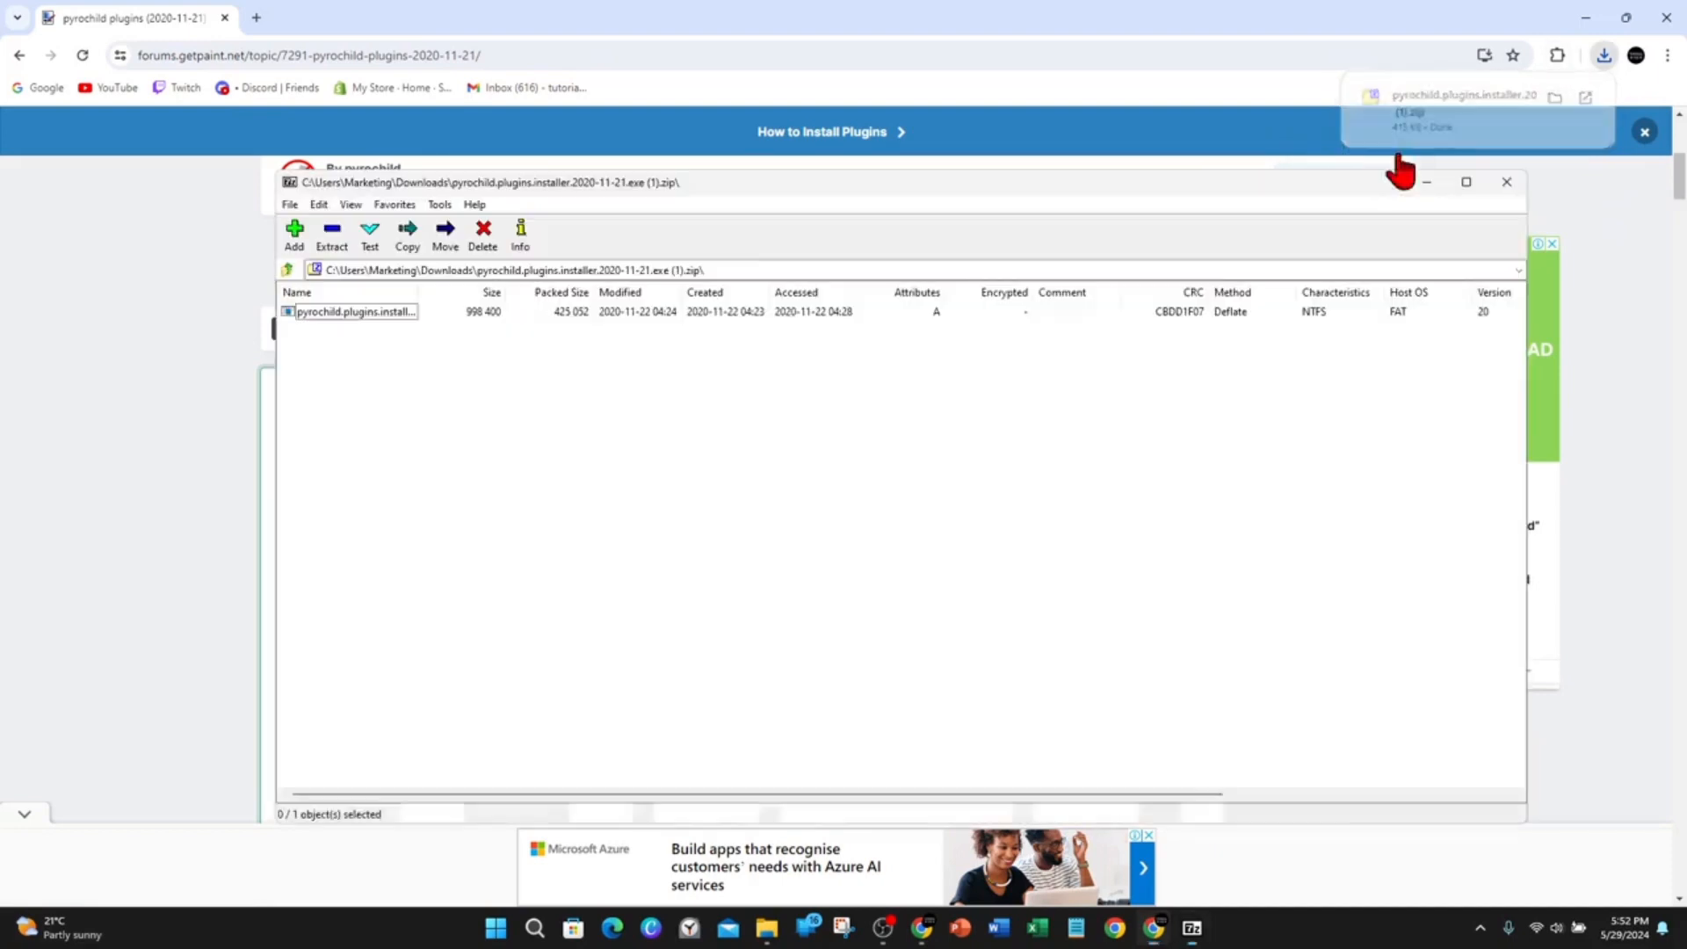
click(379, 311)
click(430, 387)
double_click(373, 309)
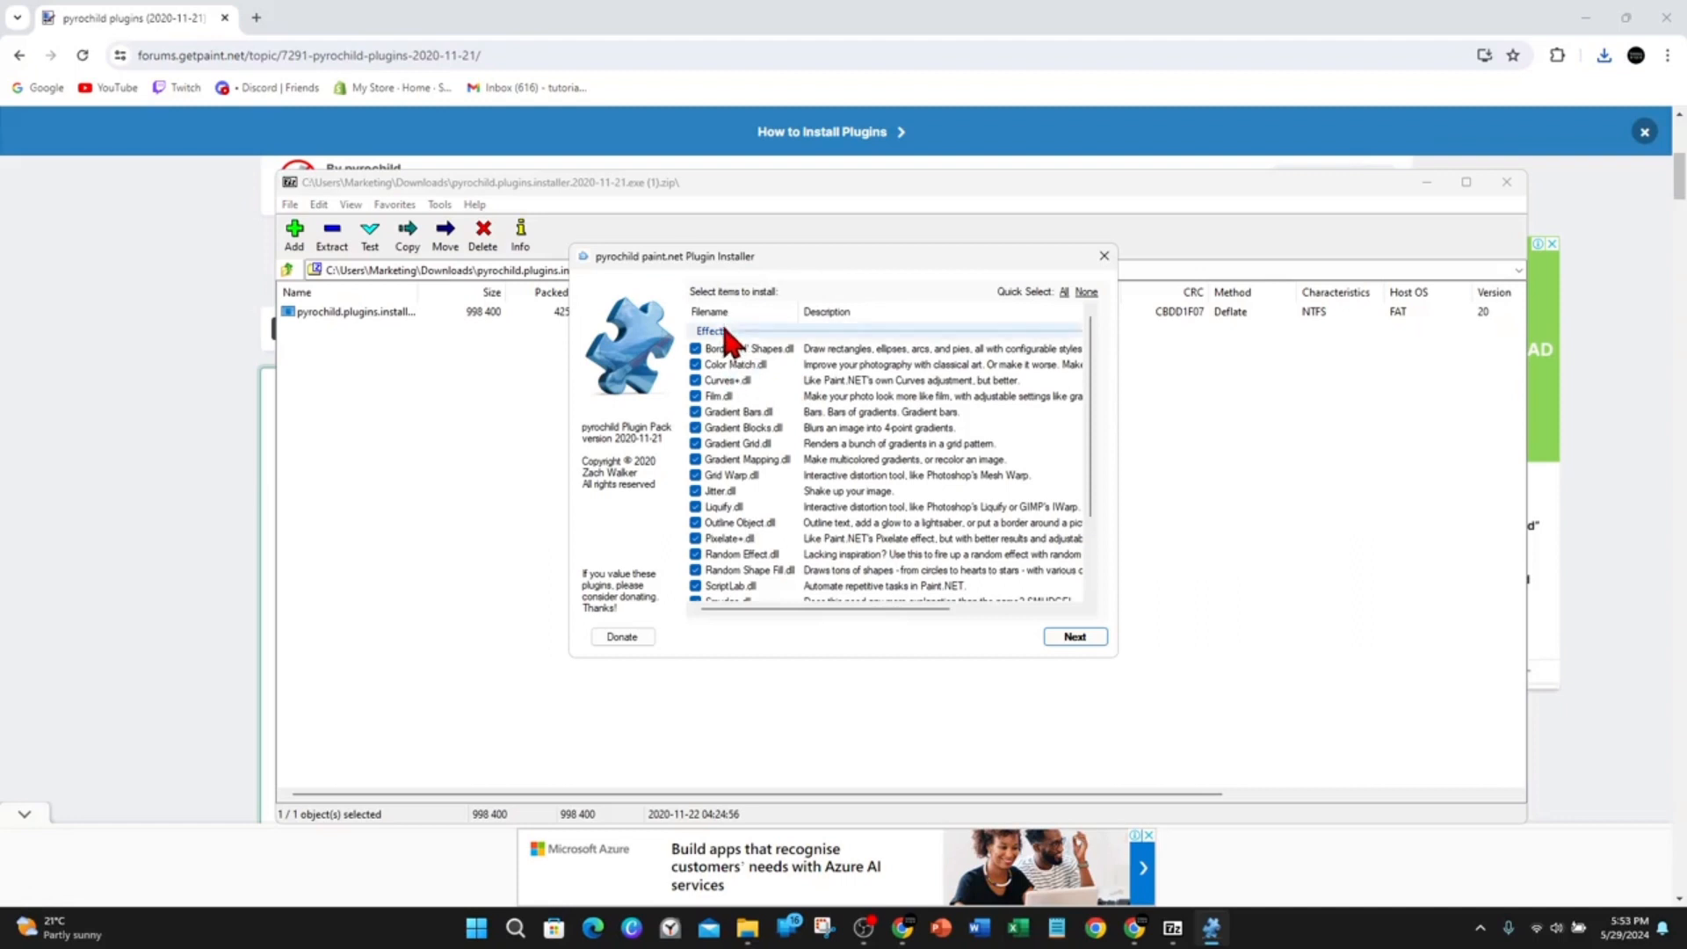
Review the installer's list of plugins and tick Twist.dll for installation.
scroll(754, 459, down, 2)
scroll(765, 501, up, 2)
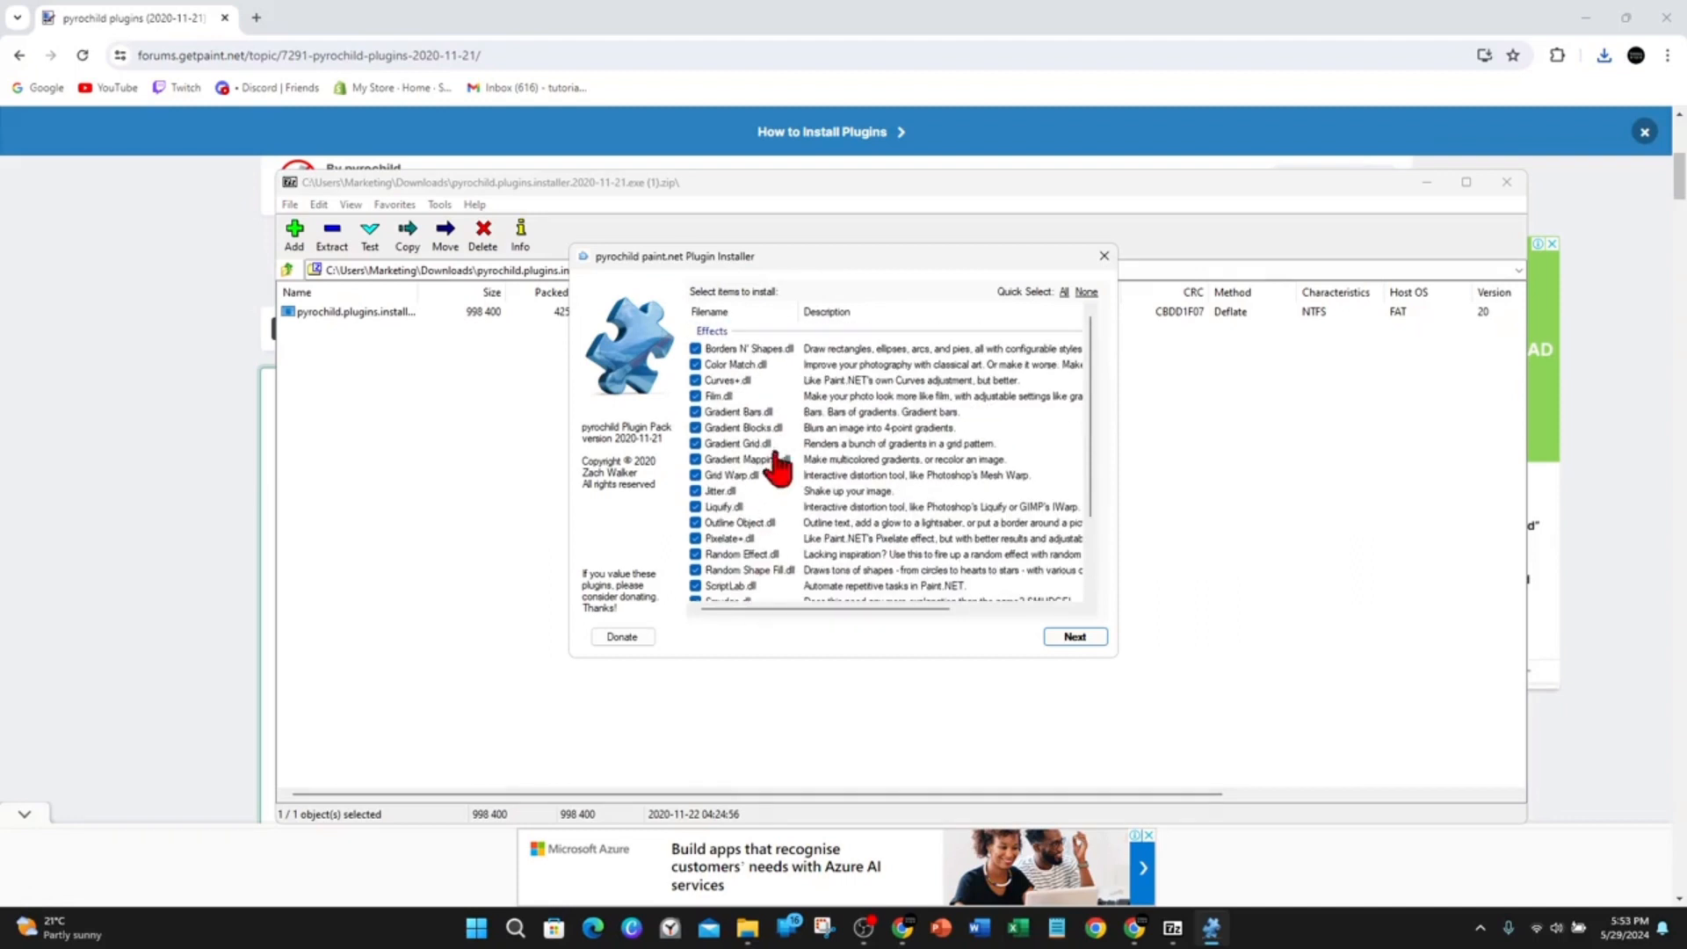
scroll(850, 473, down, 4)
scroll(802, 584, up, 4)
scroll(720, 413, down, 3)
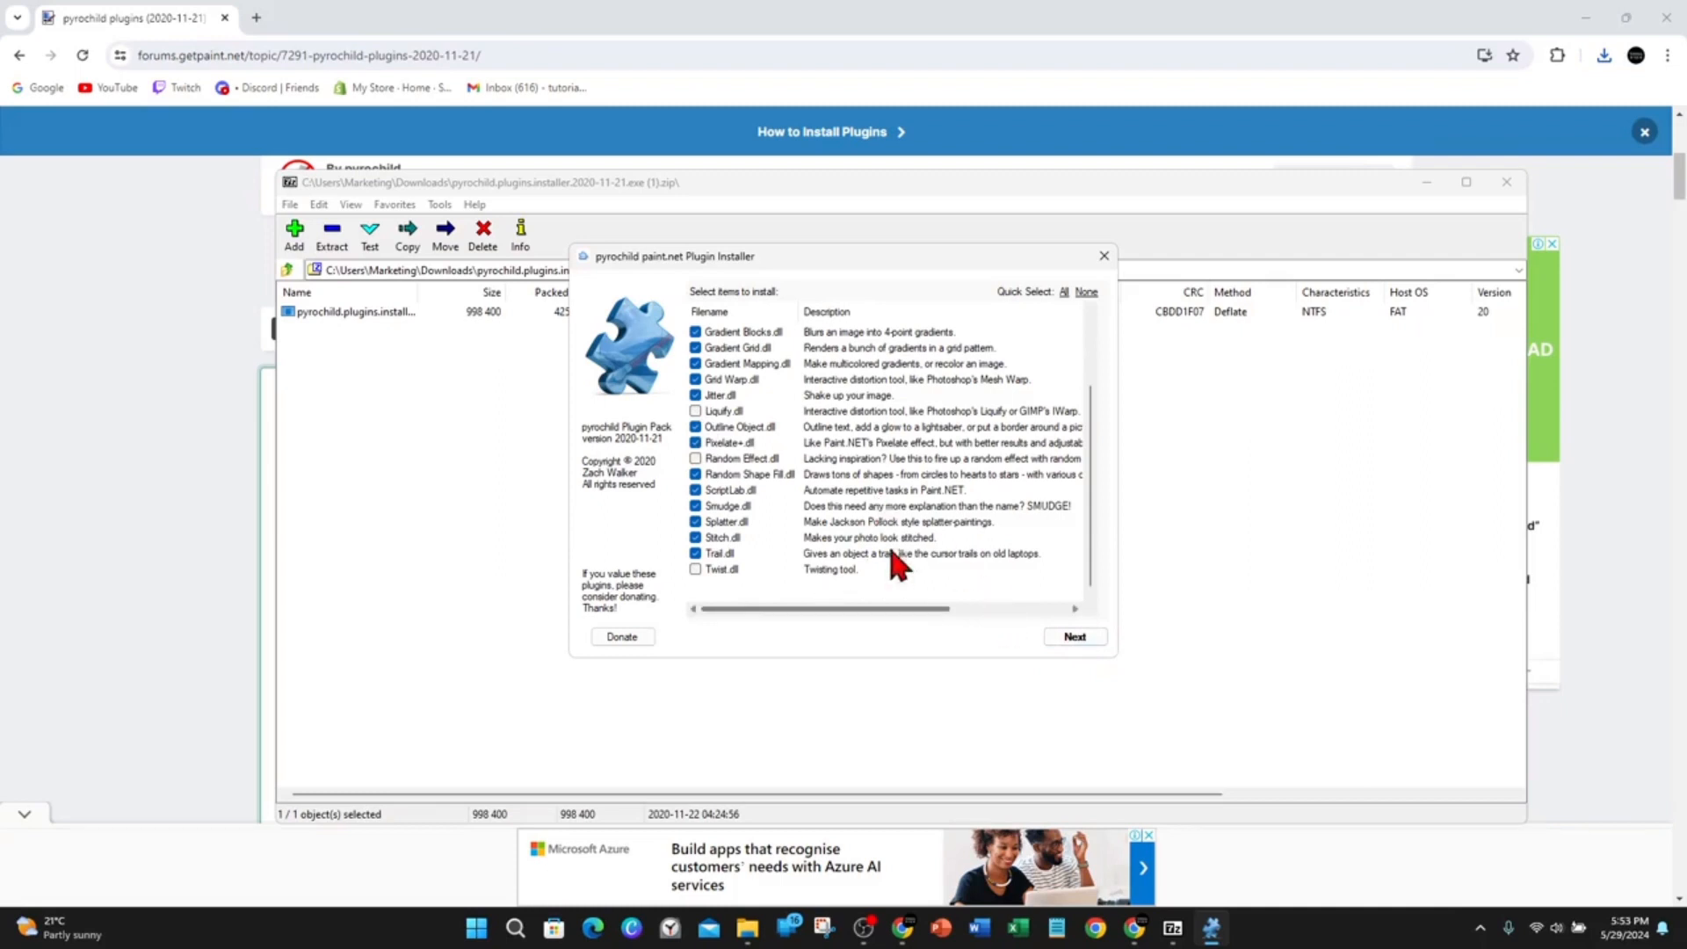
click(696, 569)
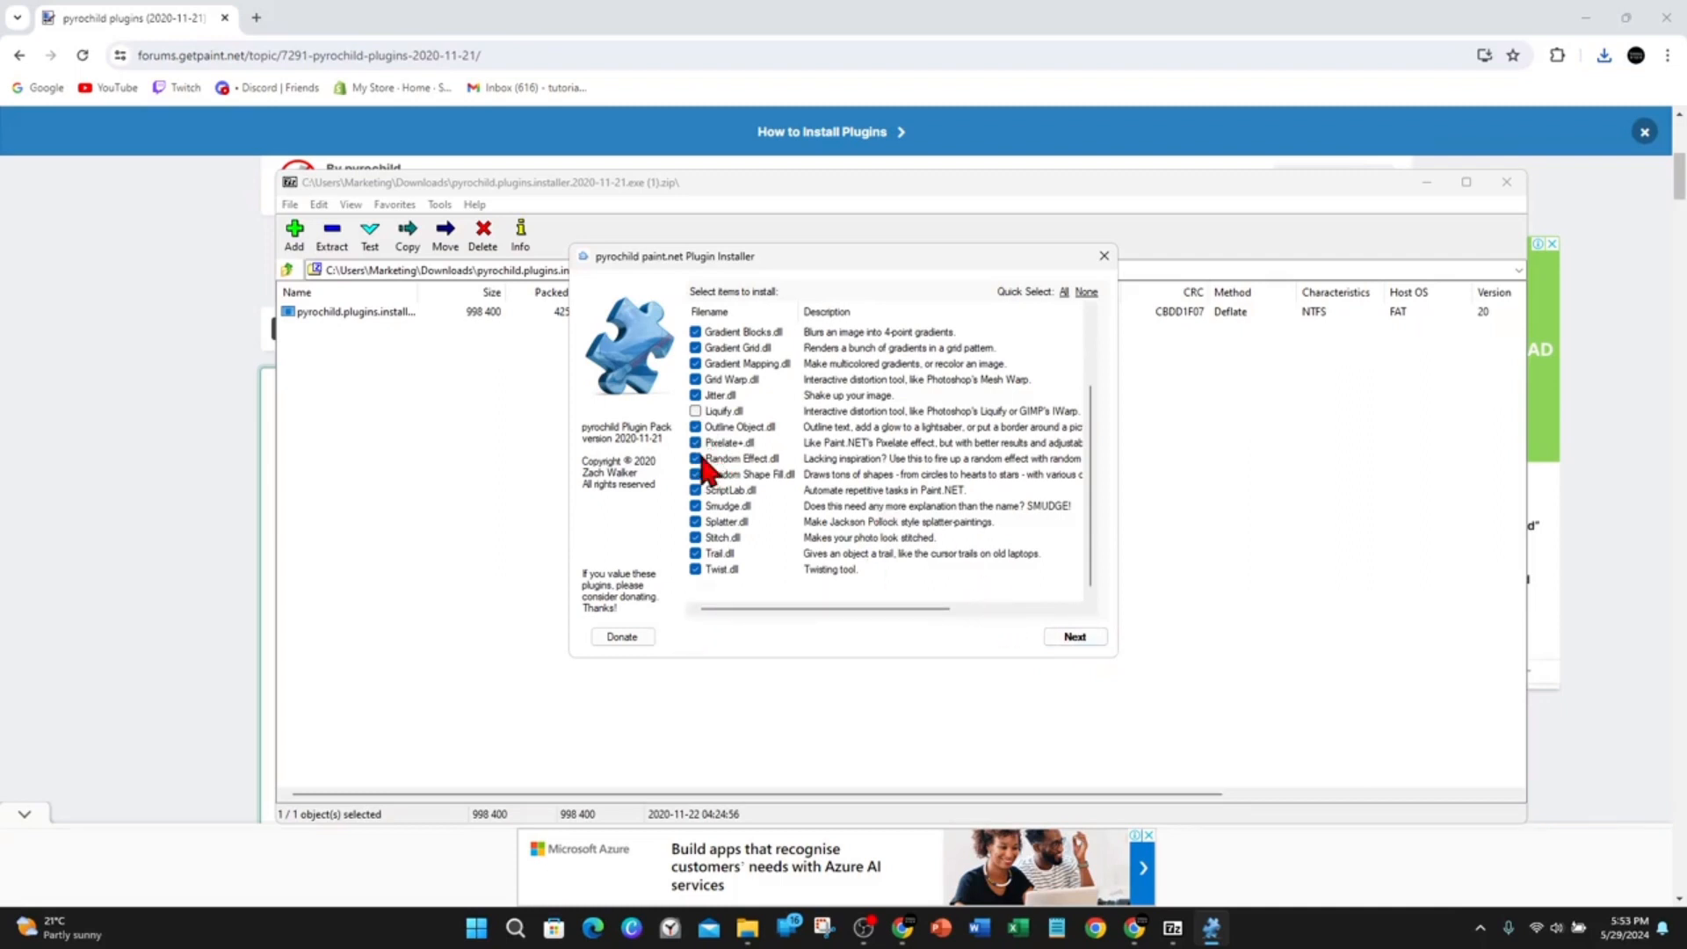
scroll(777, 508, up, 2)
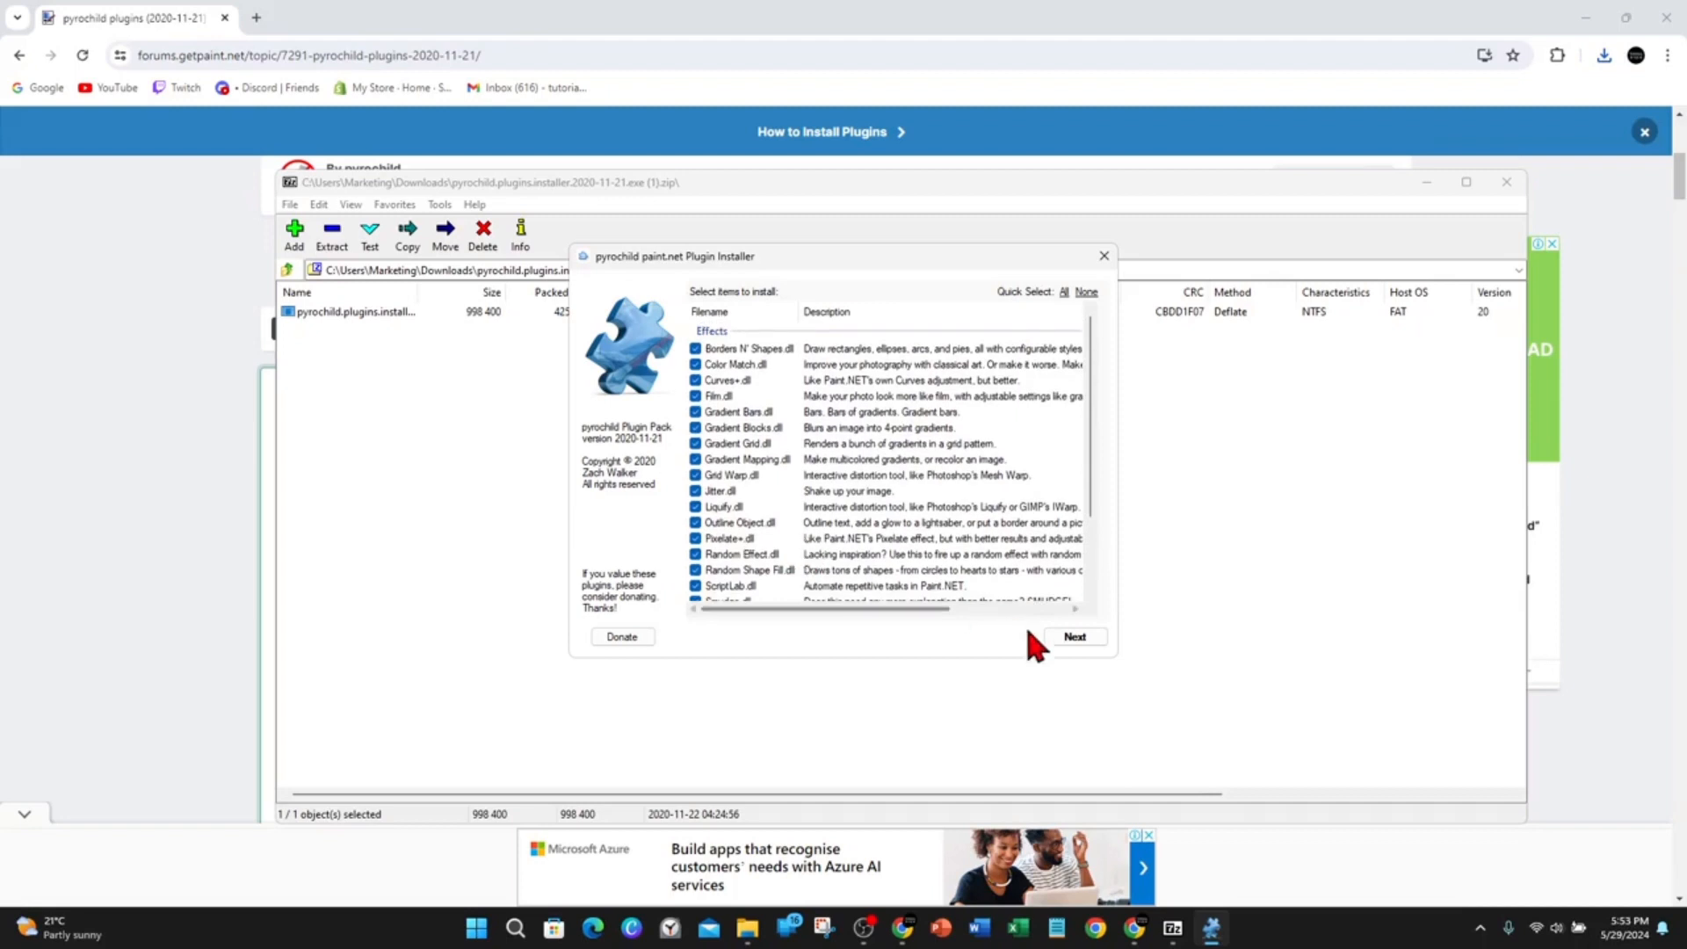
Continue the installer, agree to the license terms, install the plugins and finish.
click(1074, 636)
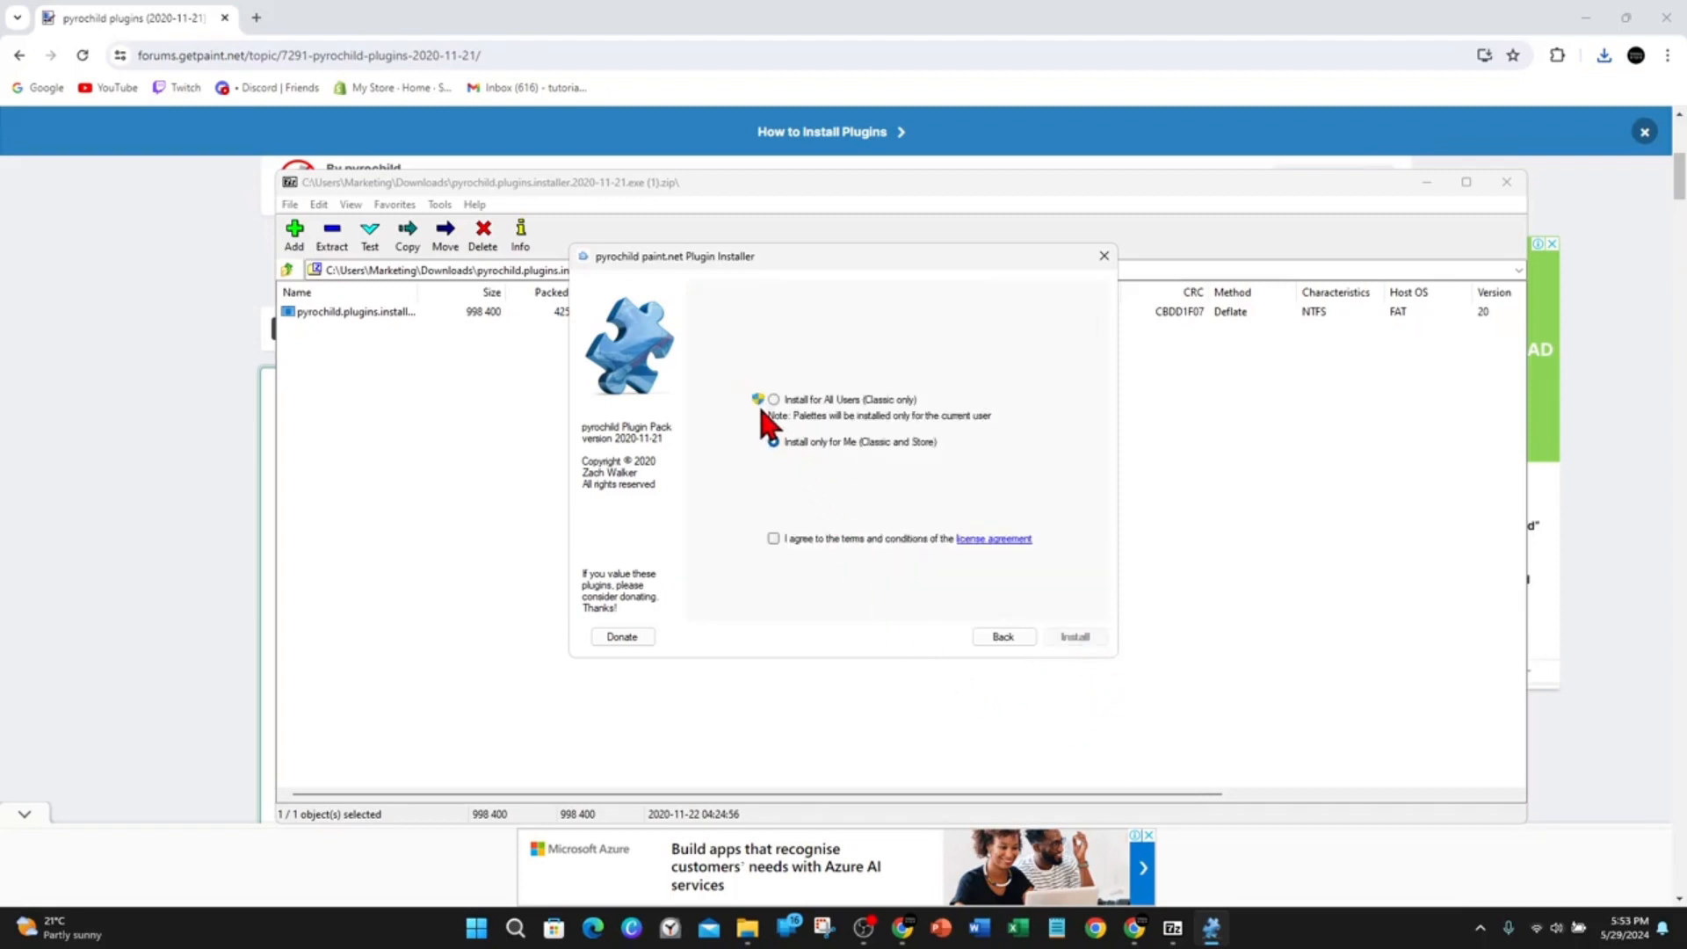
click(773, 537)
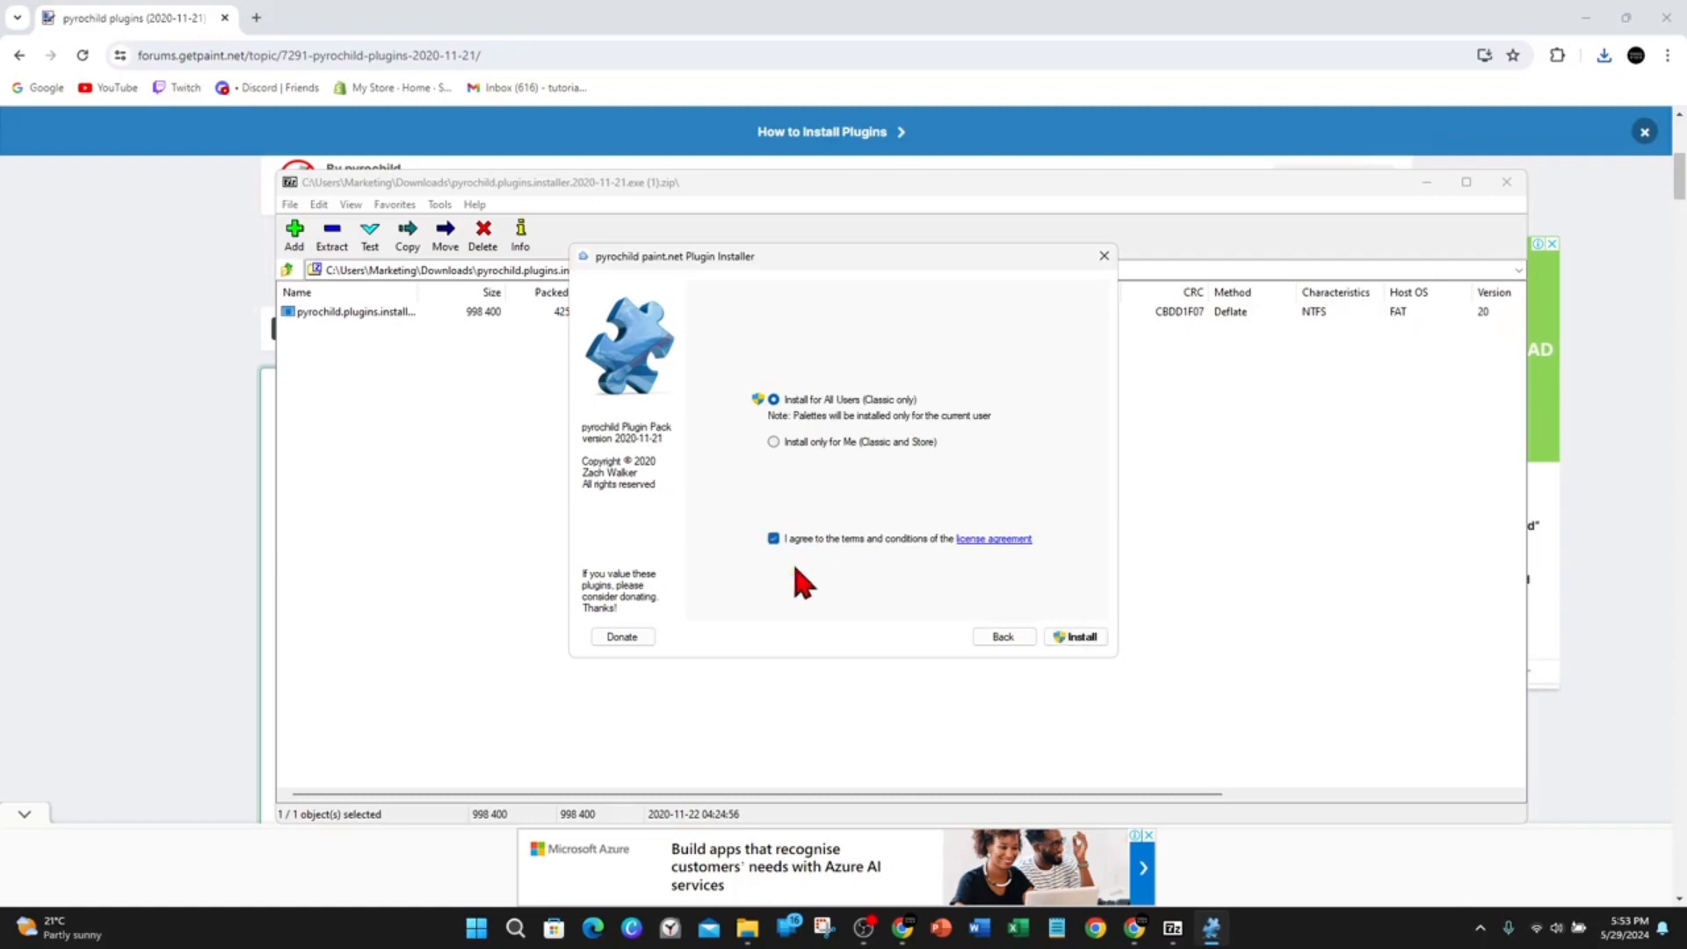
click(1079, 638)
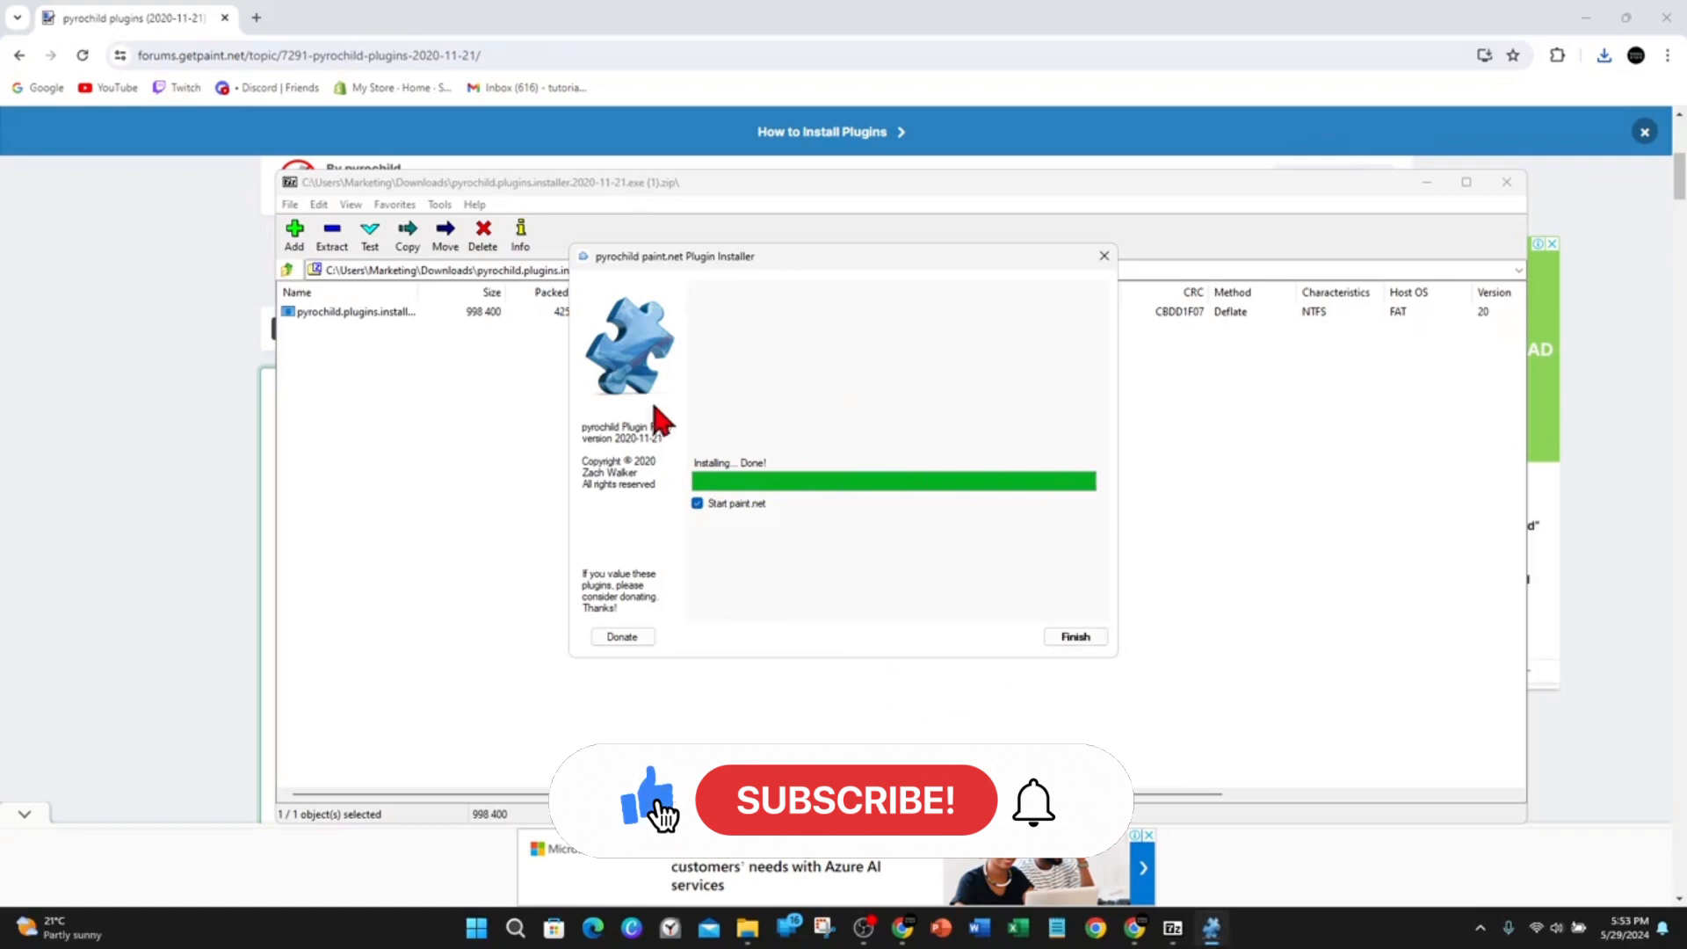
click(1069, 633)
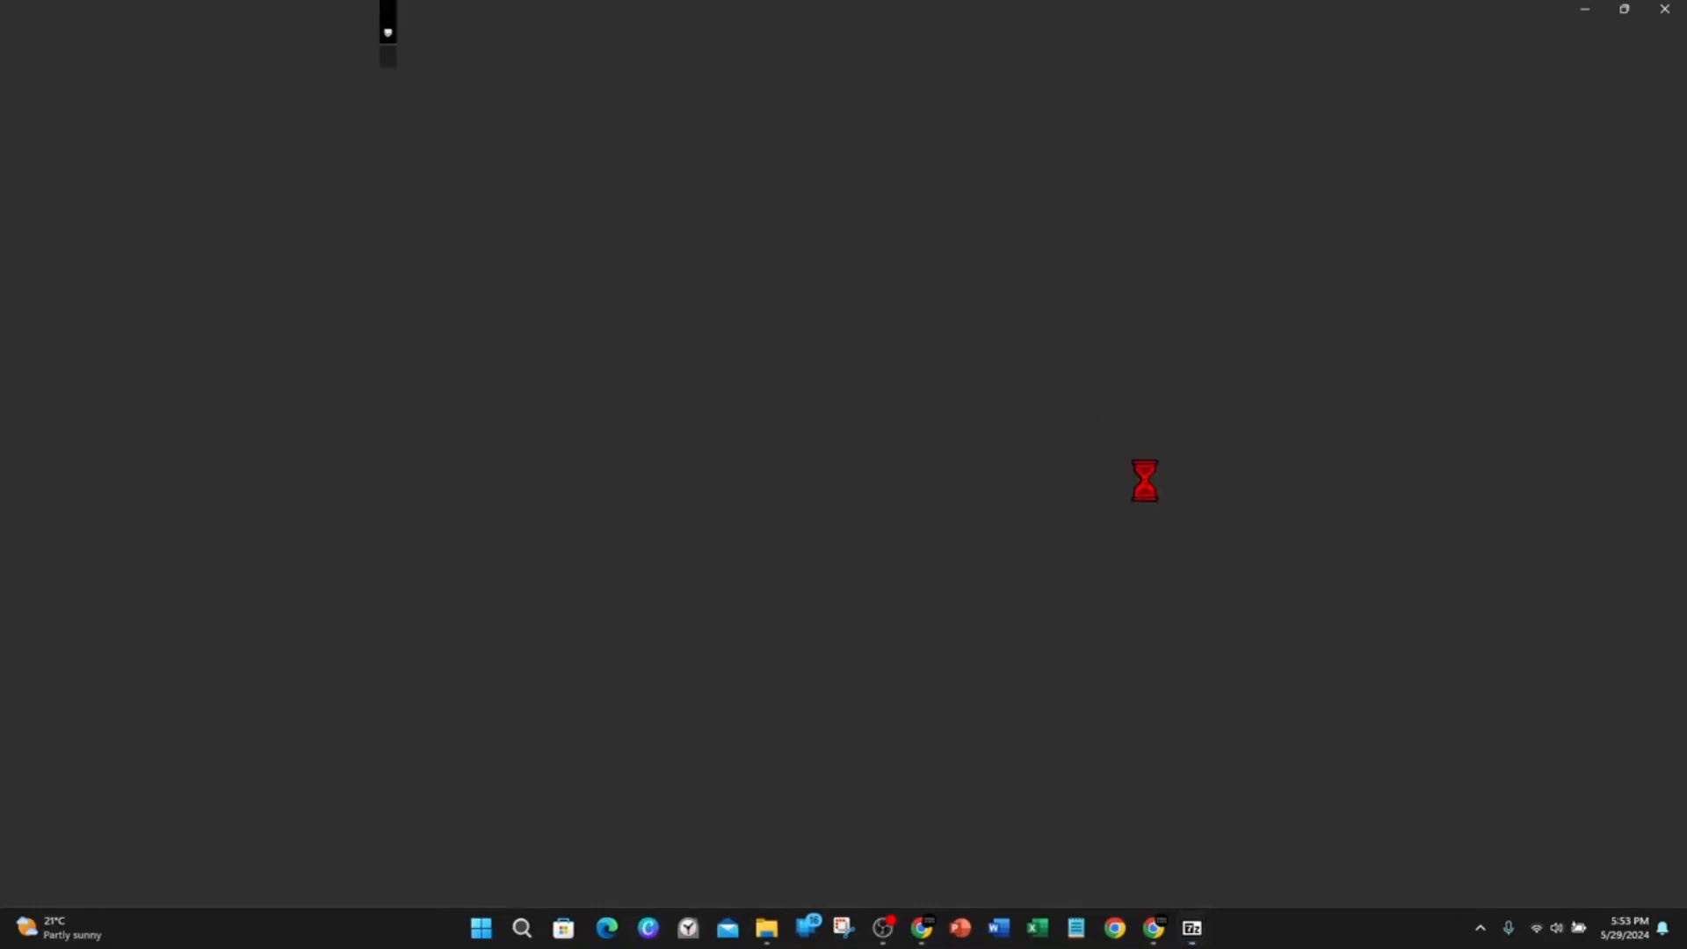